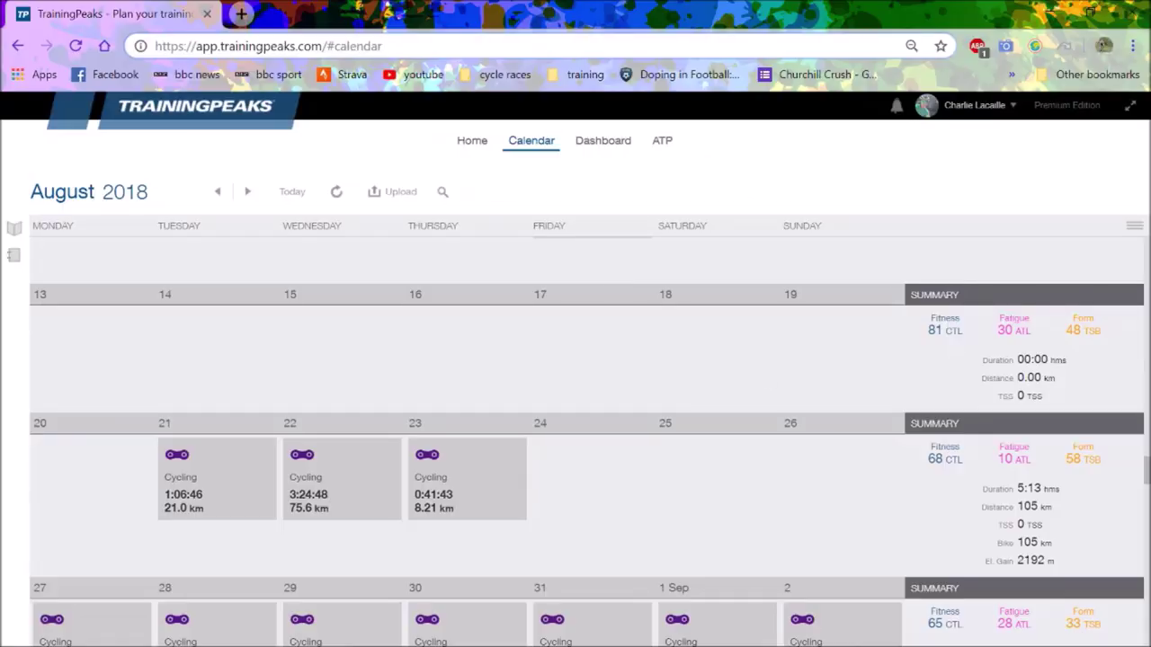
- Look back through the training calendar from August to early July 2018, examining the rides and weekly summaries
key(Return)
scroll(590, 442, up, 5)
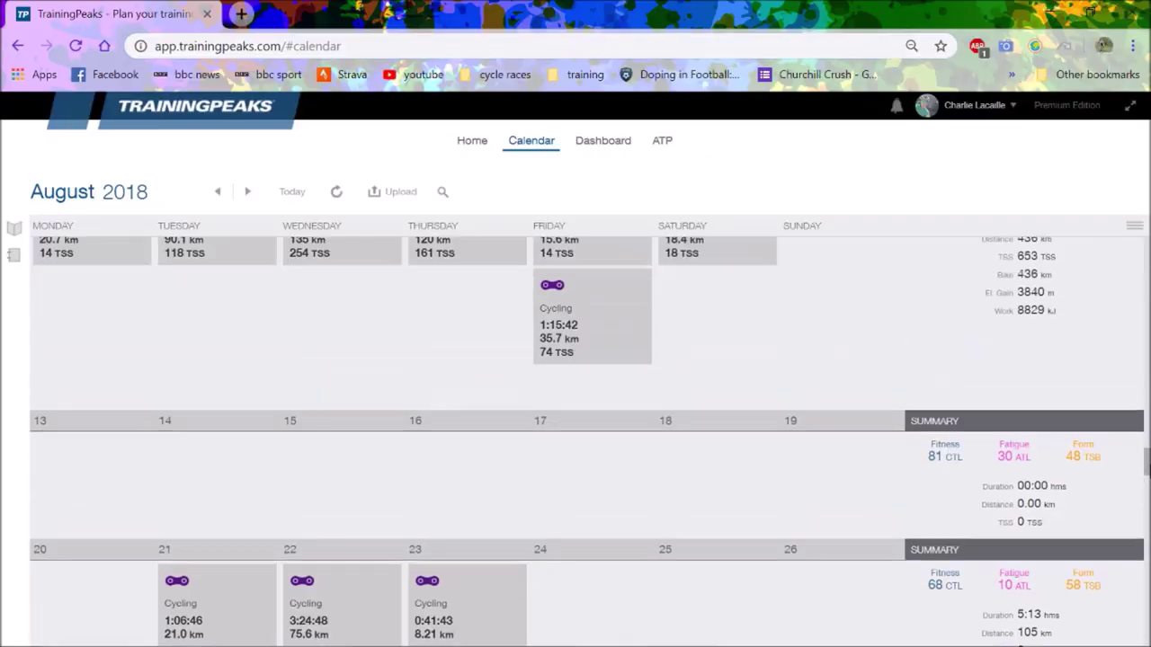
scroll(590, 443, up, 2)
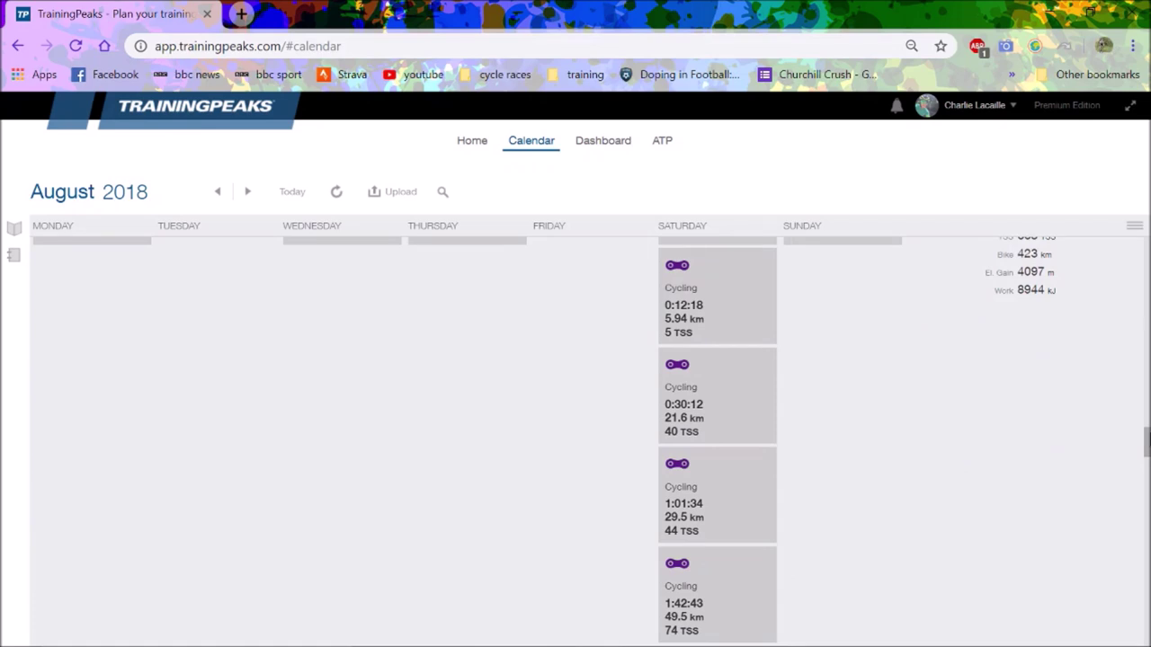
scroll(590, 442, up, 4)
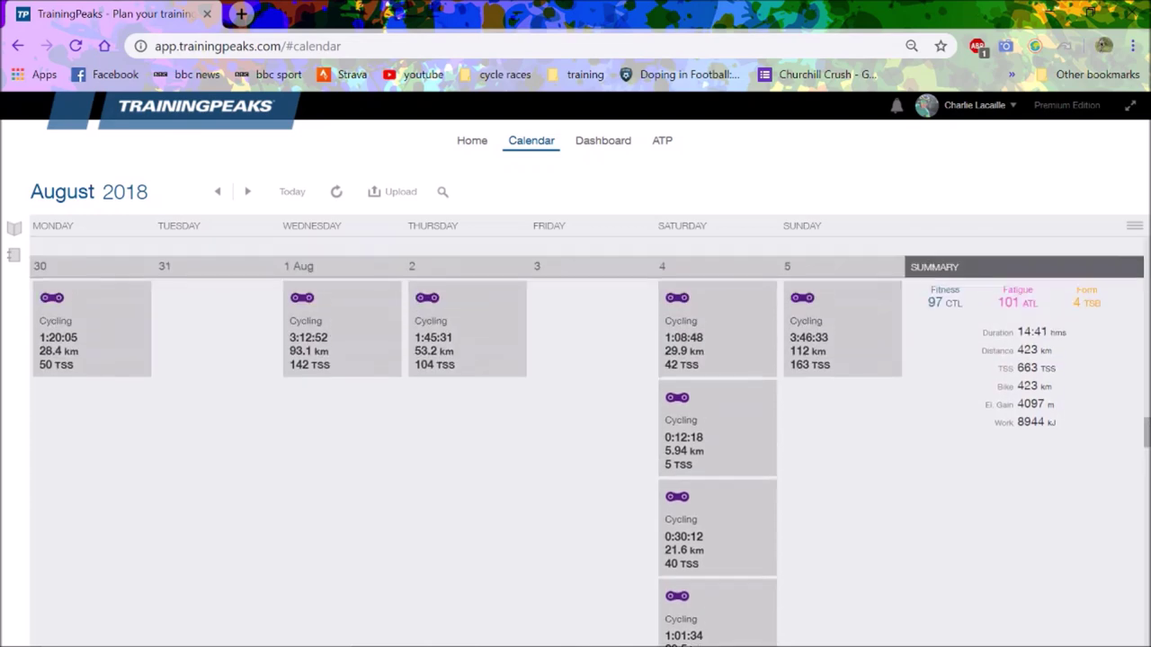
scroll(589, 442, up, 10)
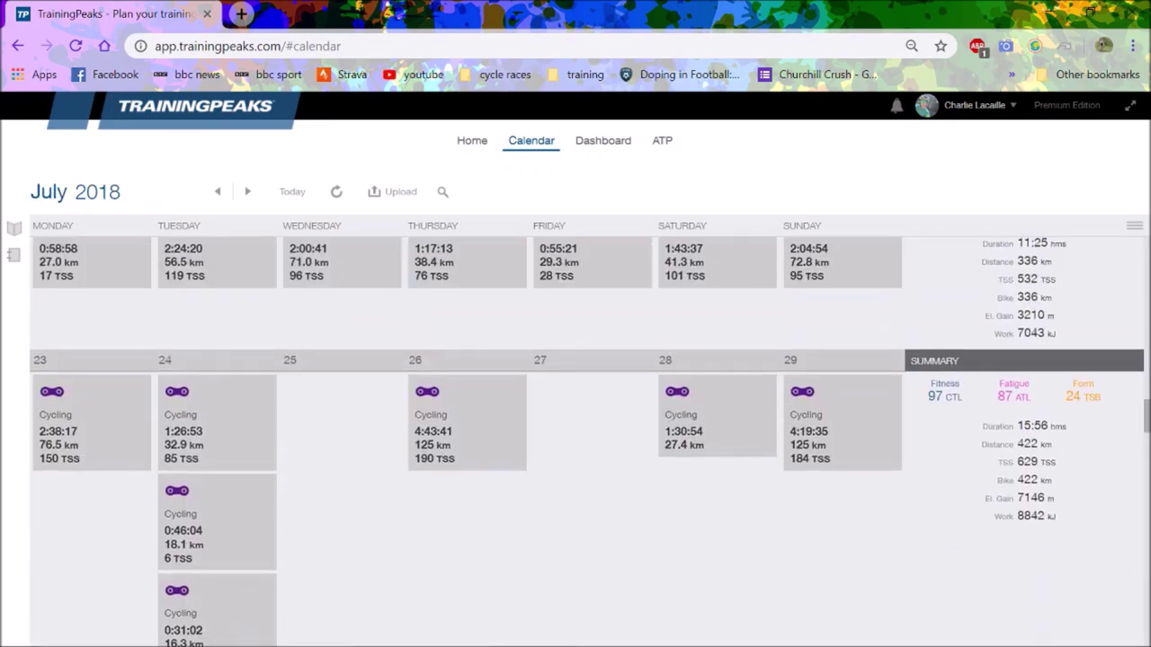
scroll(590, 442, down, 10)
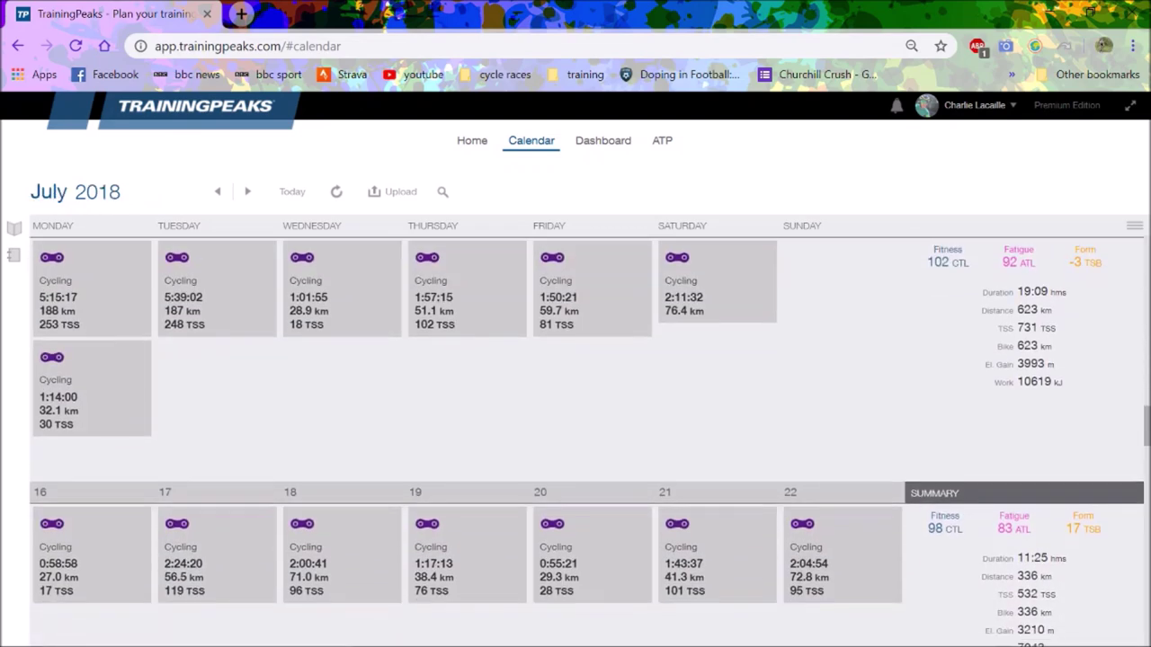
- Review the calendar weeks from mid-July through the week of 27 August 2018, including fitness, fatigue and form summaries
scroll(590, 442, down, 2)
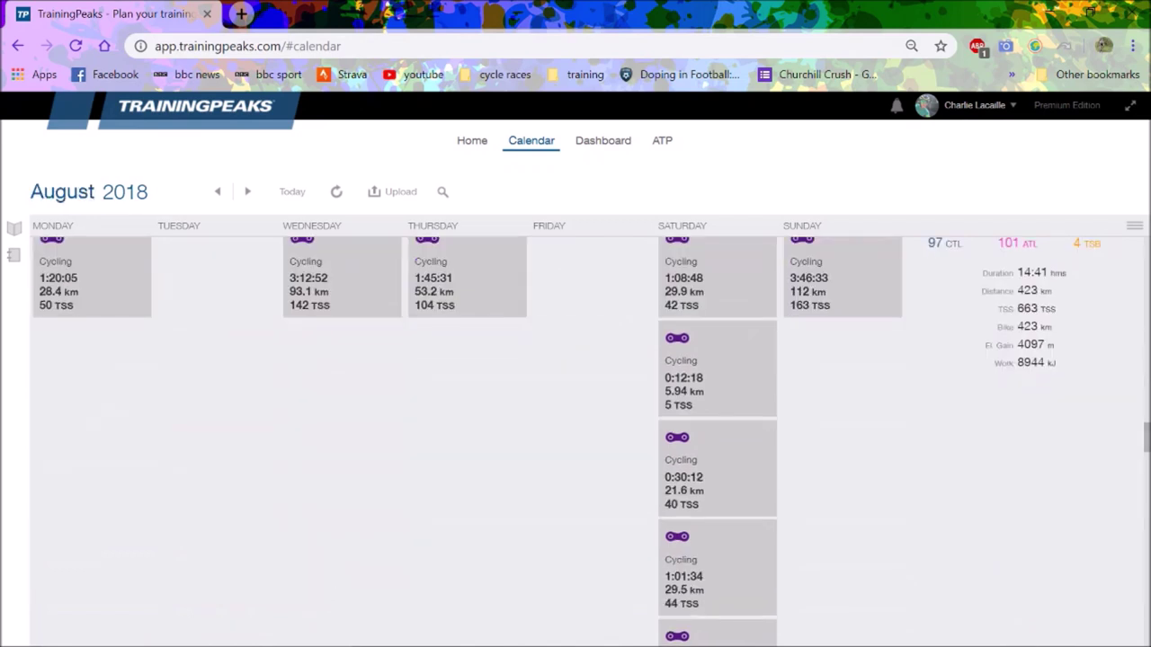
scroll(590, 442, down, 4)
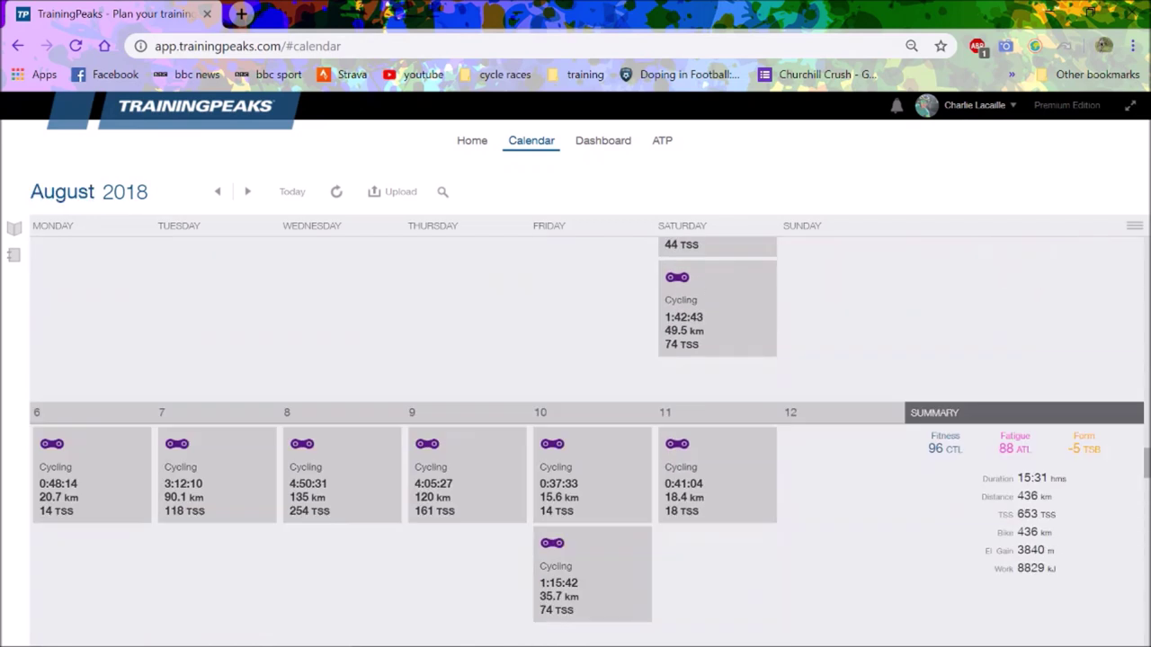
scroll(589, 442, down, 3)
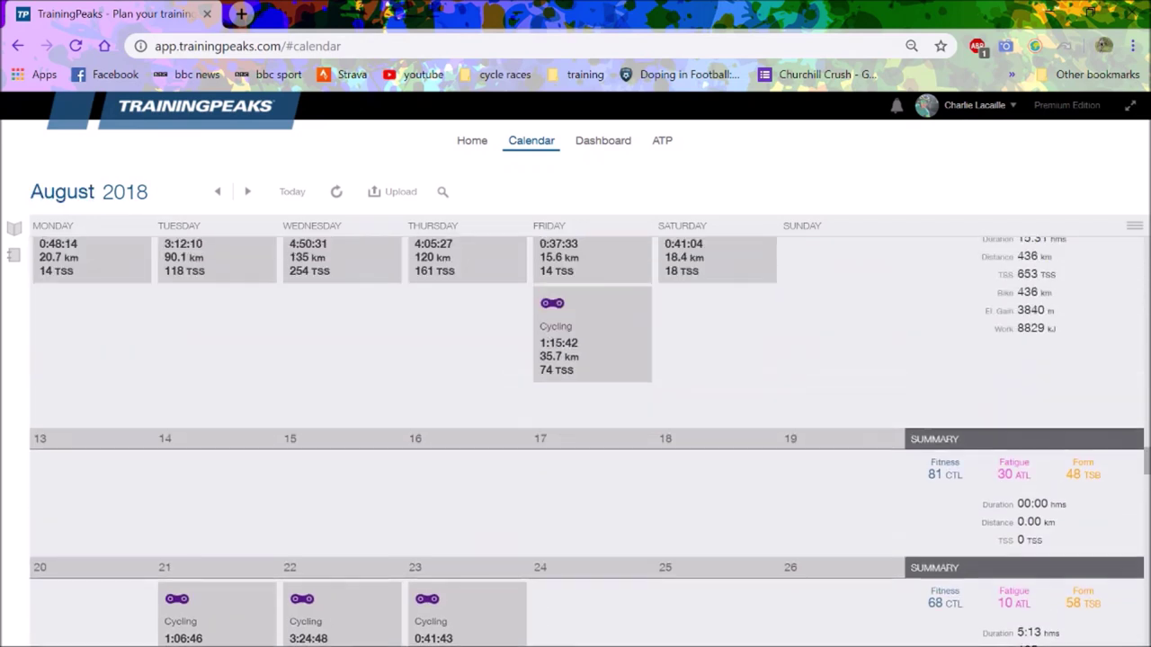
scroll(375, 416, down, 3)
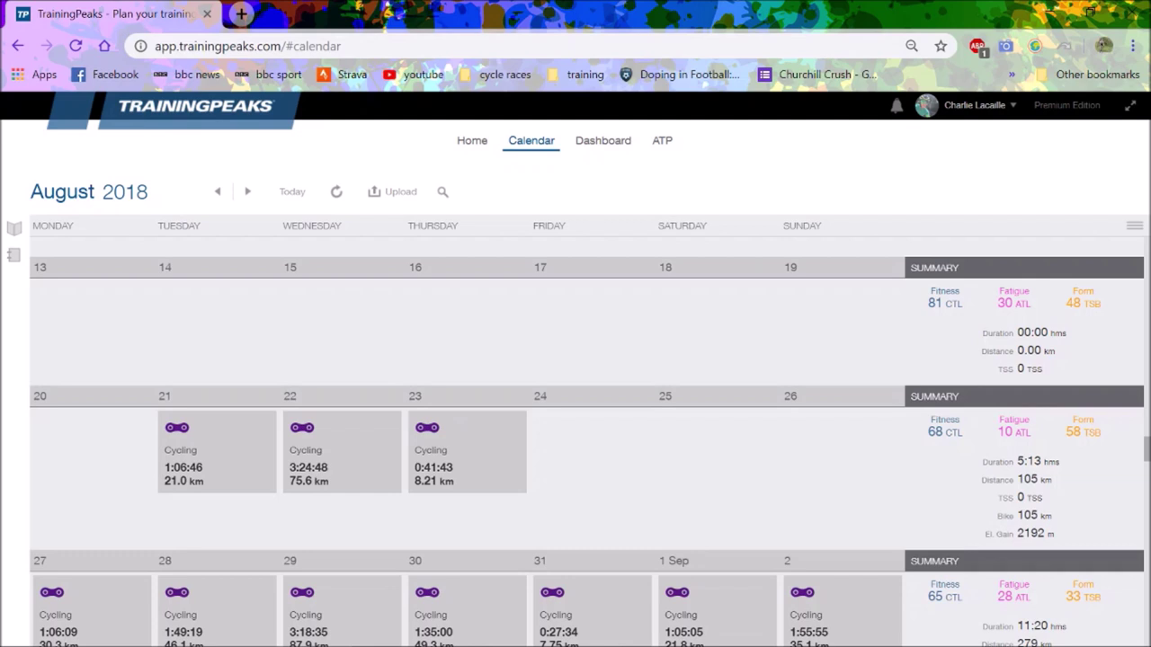
scroll(588, 444, down, 1)
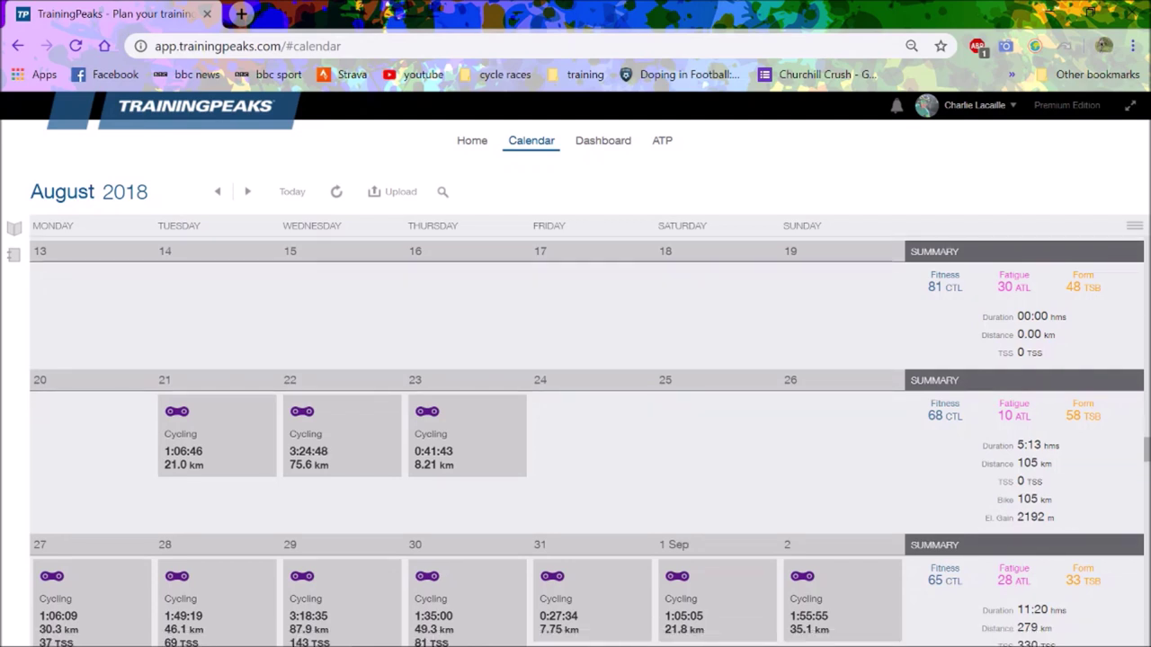
scroll(703, 416, down, 3)
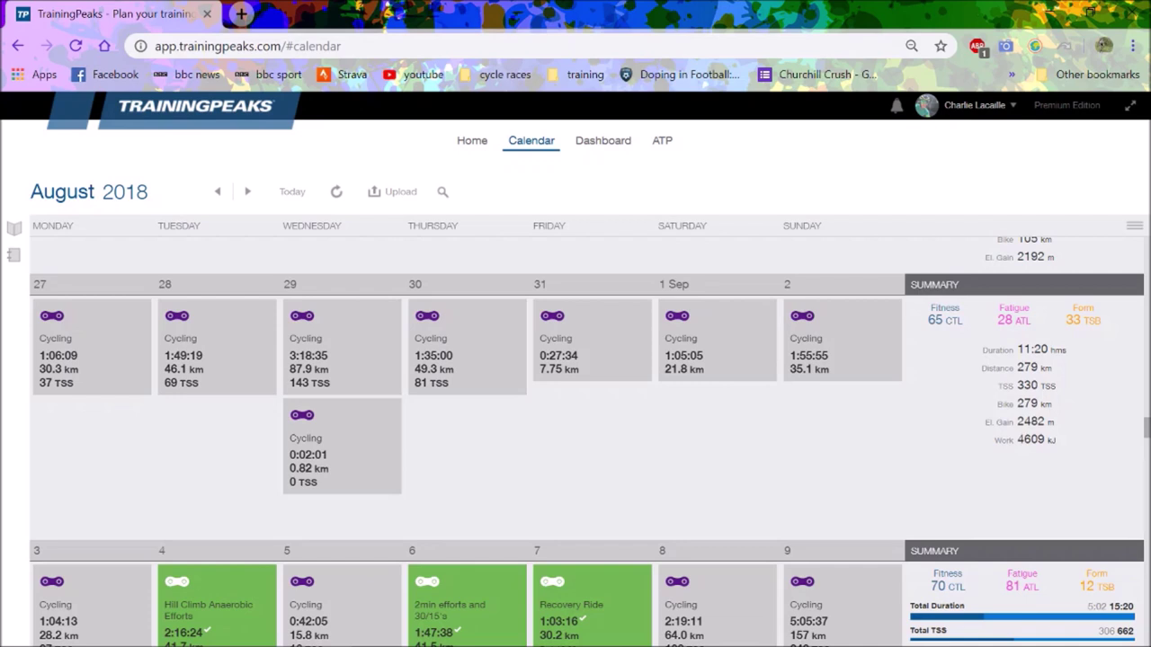
scroll(1068, 420, down, 1)
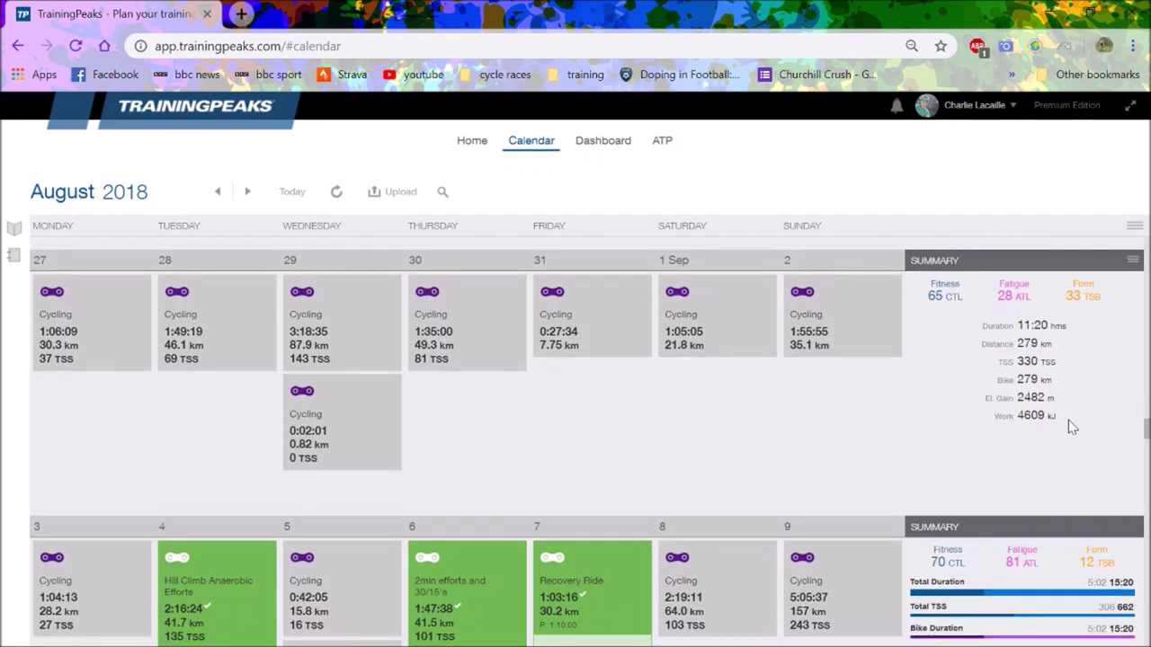
- Inspect the details of the 4 September Hill Climb Anaerobic Efforts workout and the 9 September ride, closing each one
scroll(265, 570, down, 4)
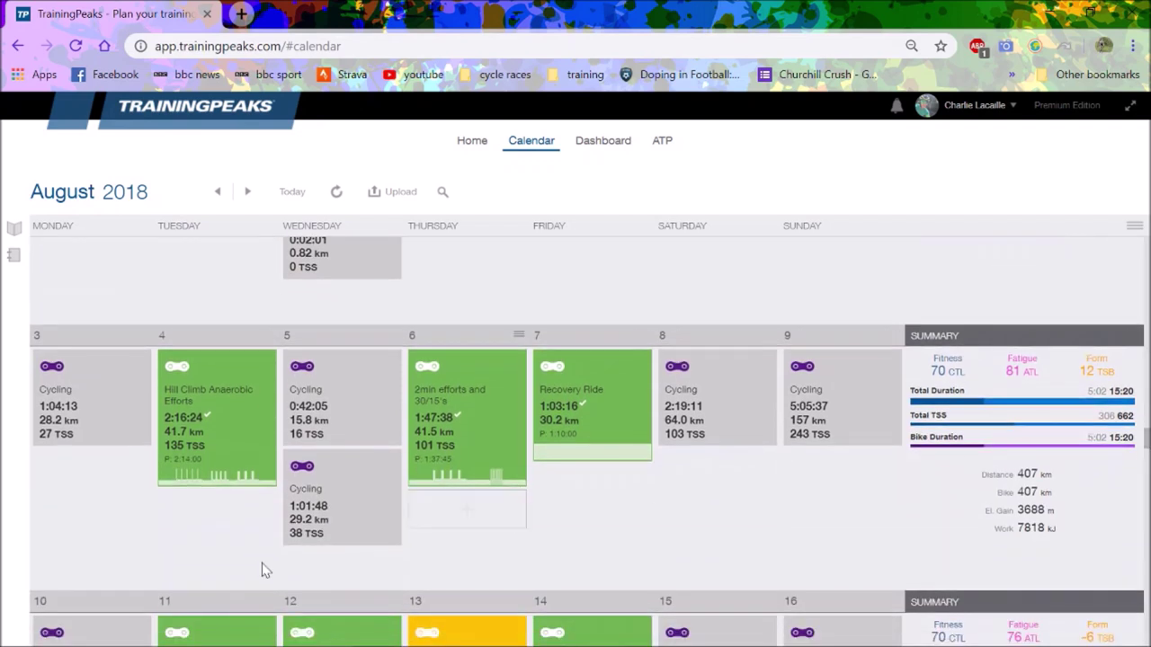
click(232, 475)
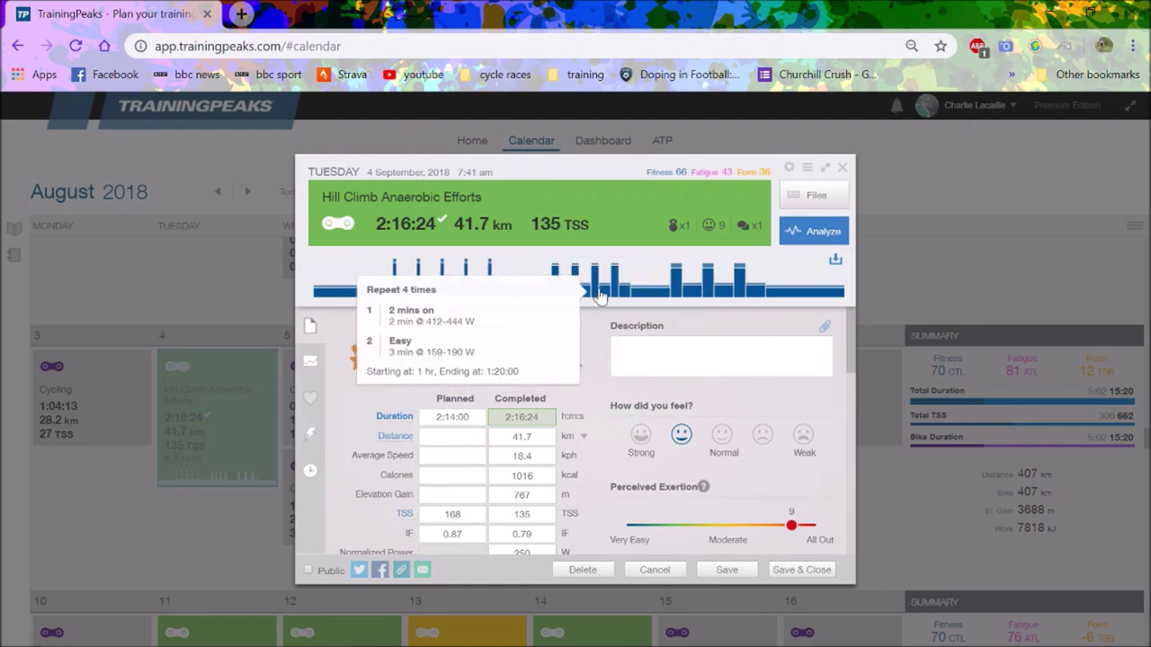
click(843, 168)
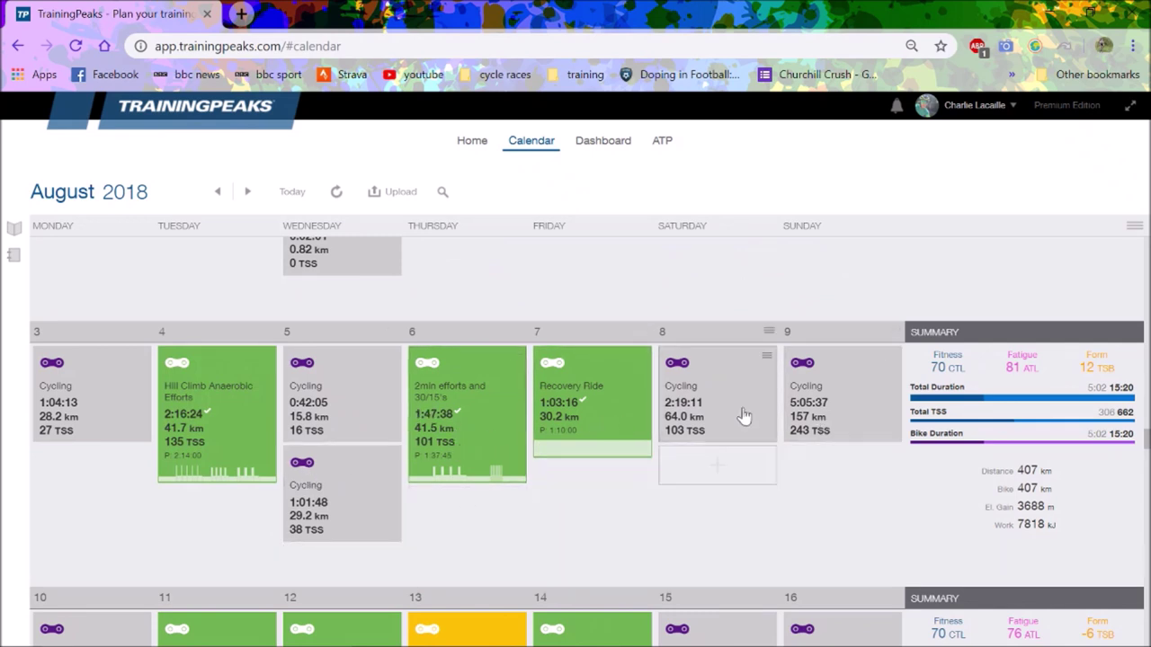
click(807, 411)
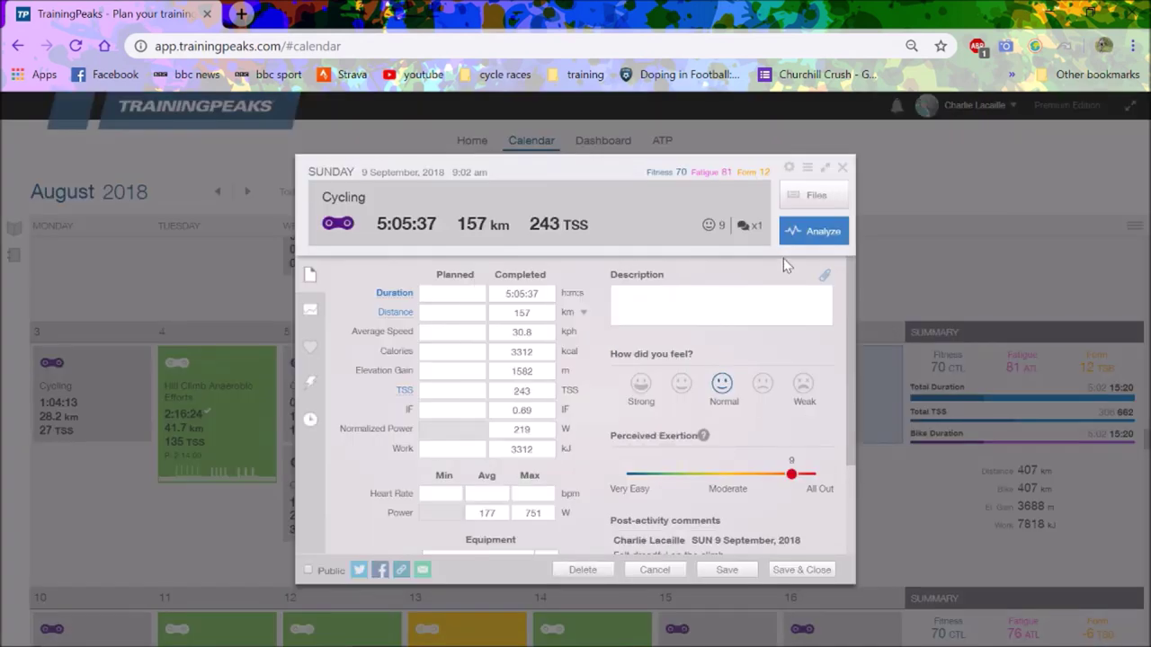
click(843, 169)
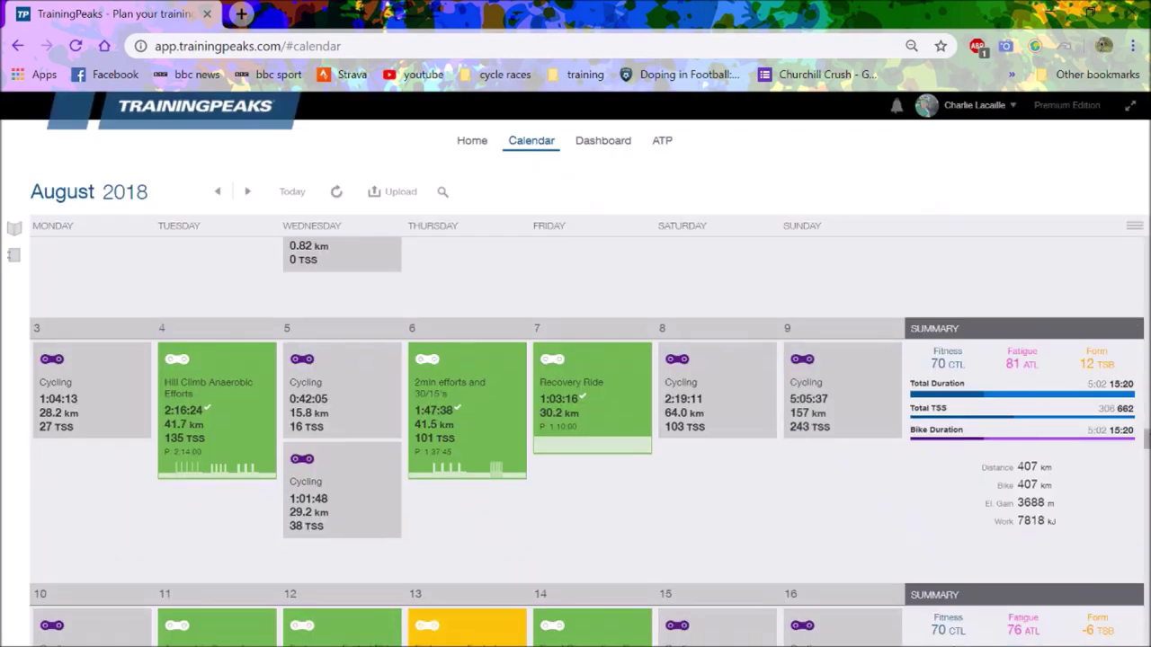
- Review the week of 10–16 September 2018, including its planned workouts and the weekend race events
scroll(1145, 441, down, 1)
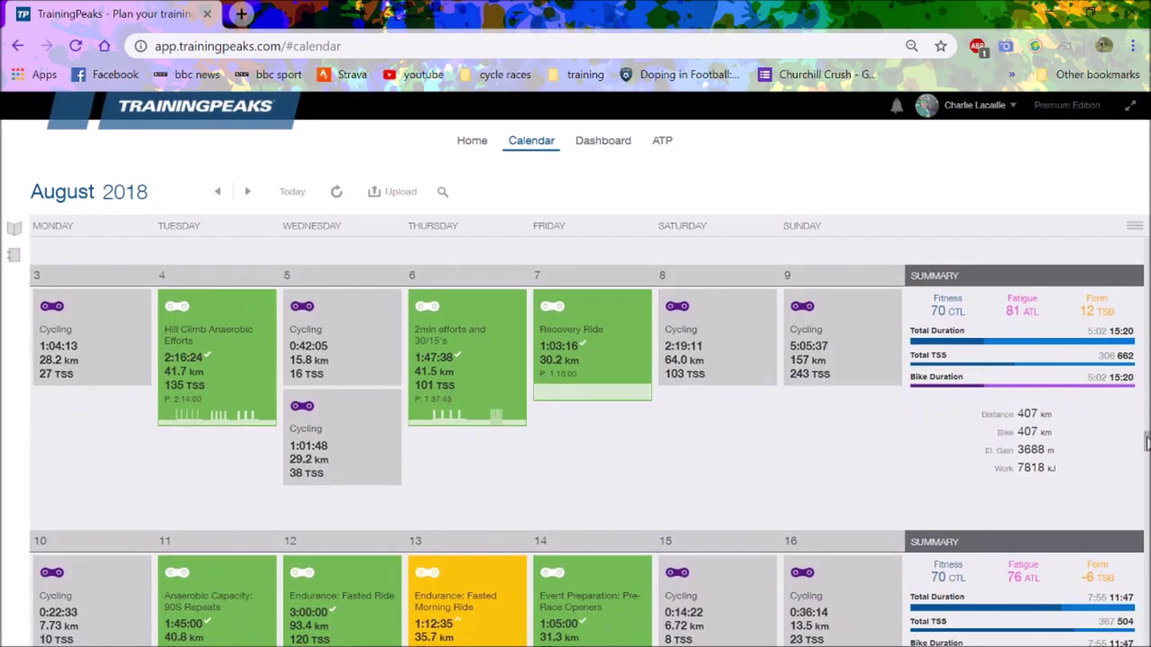
scroll(1145, 440, down, 3)
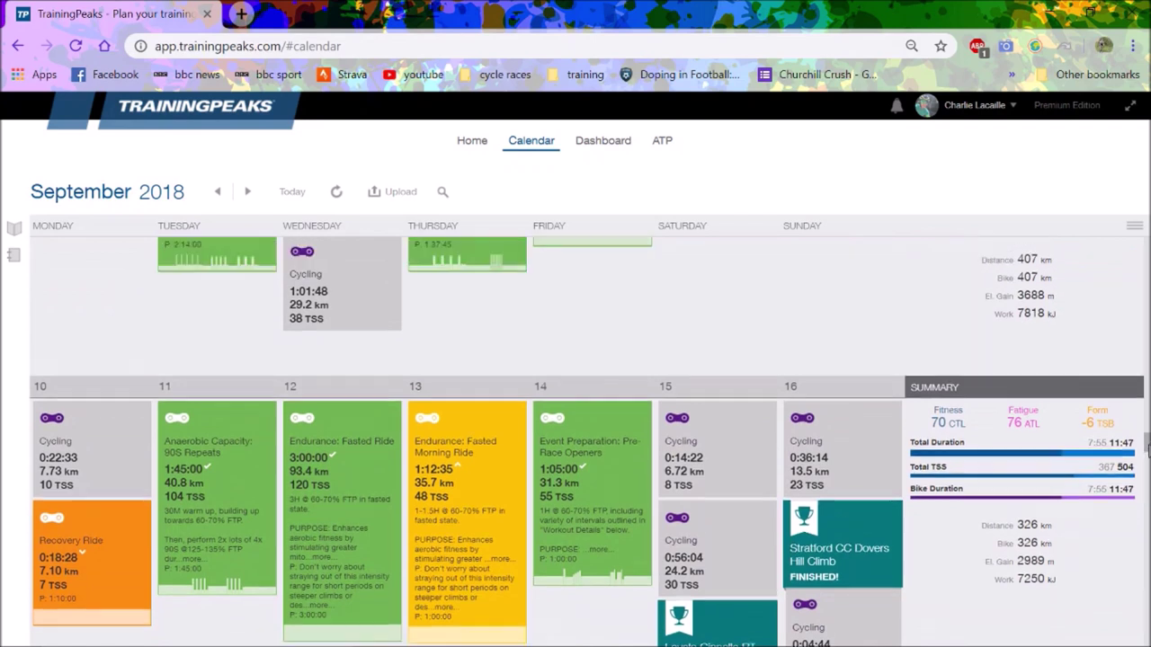
scroll(1146, 438, up, 1)
scroll(1145, 440, down, 3)
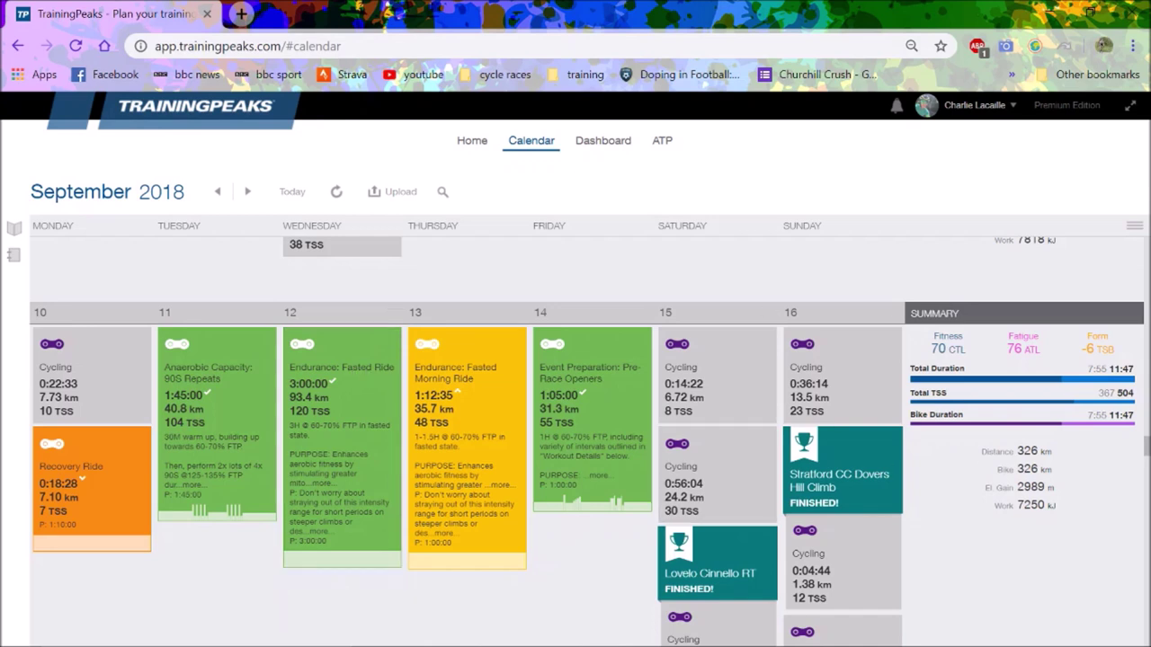
scroll(878, 425, down, 1)
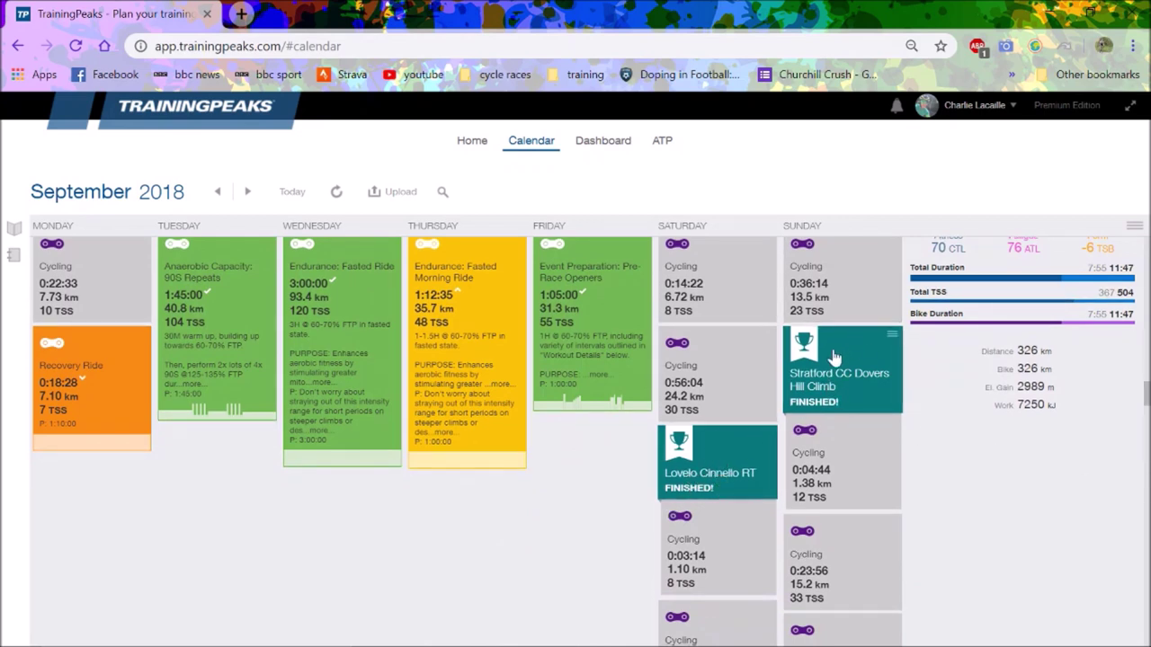
- Inspect the interval structure of the 18 September Anaerobic Capacity: 90S Repeats workout and close its details
drag(1146, 400, 1147, 436)
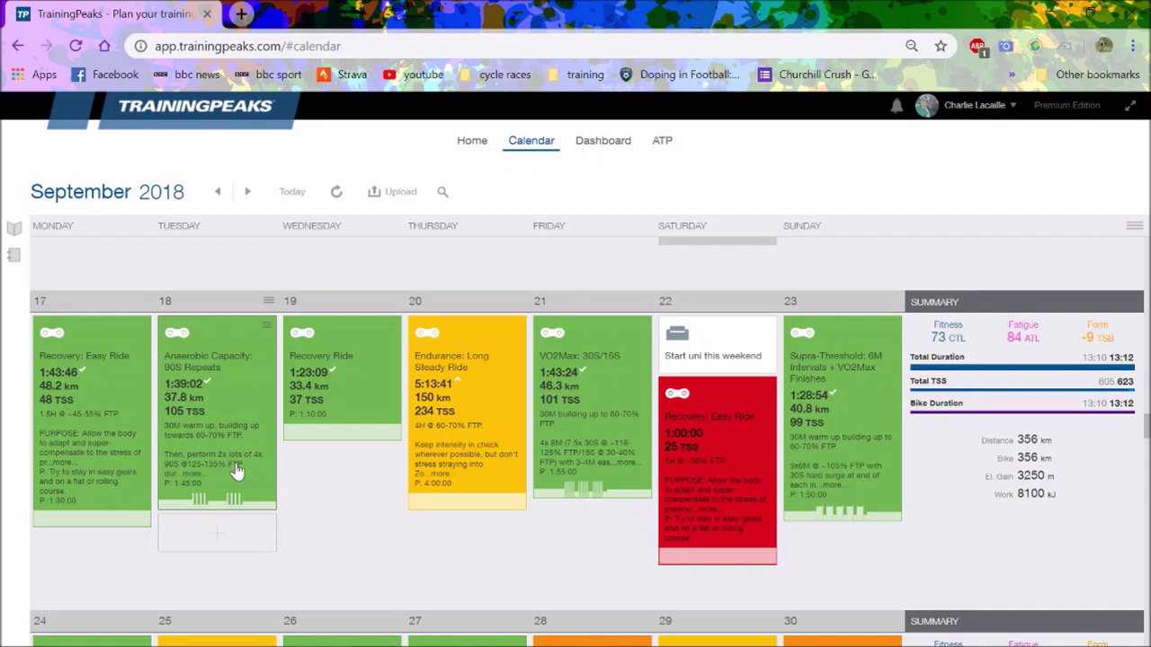
click(234, 406)
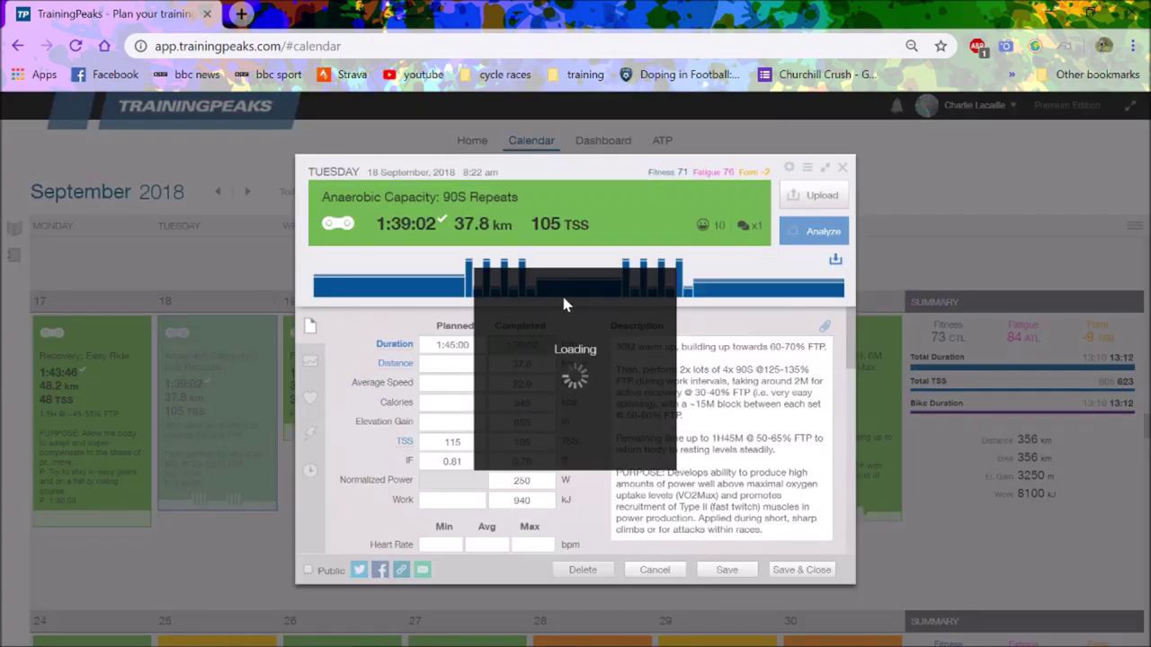
mouse_move(506, 282)
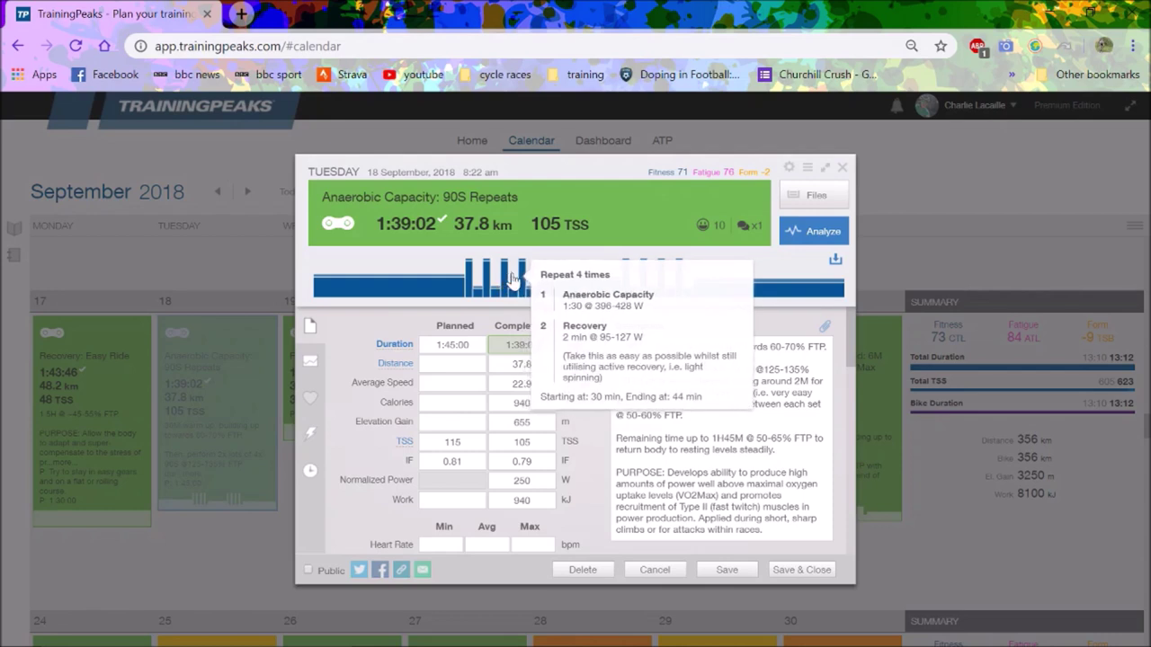
click(842, 171)
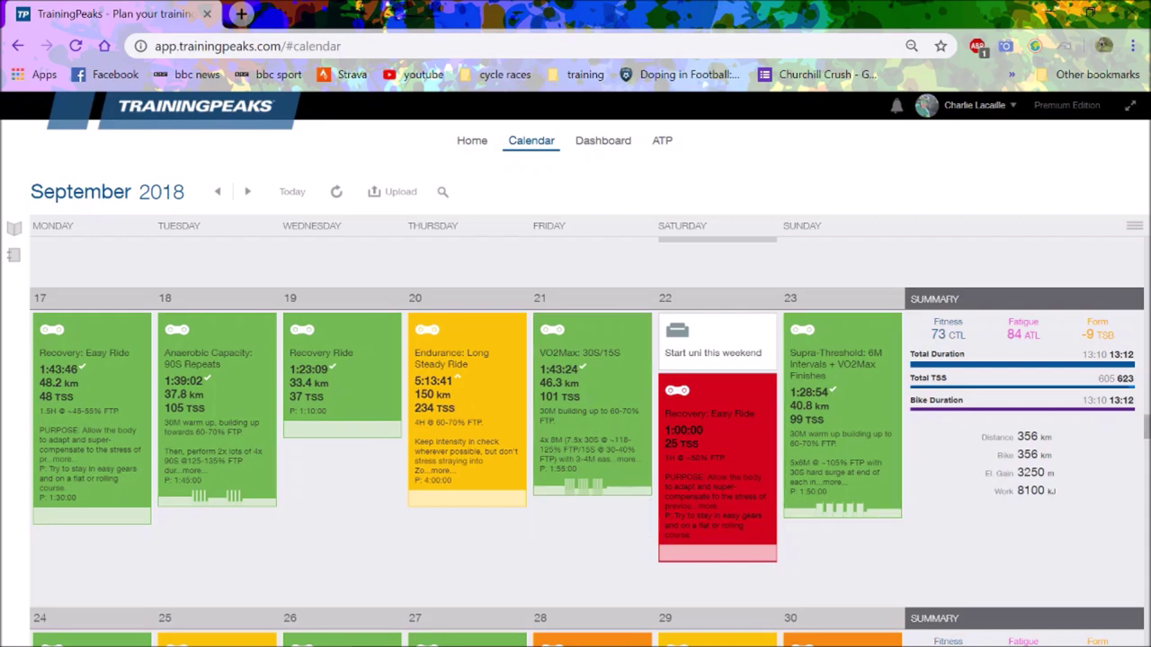
- Review the calendar weeks of 17–30 September 2018, down to the VC Walcot Hill Climb event
scroll(585, 440, down, 3)
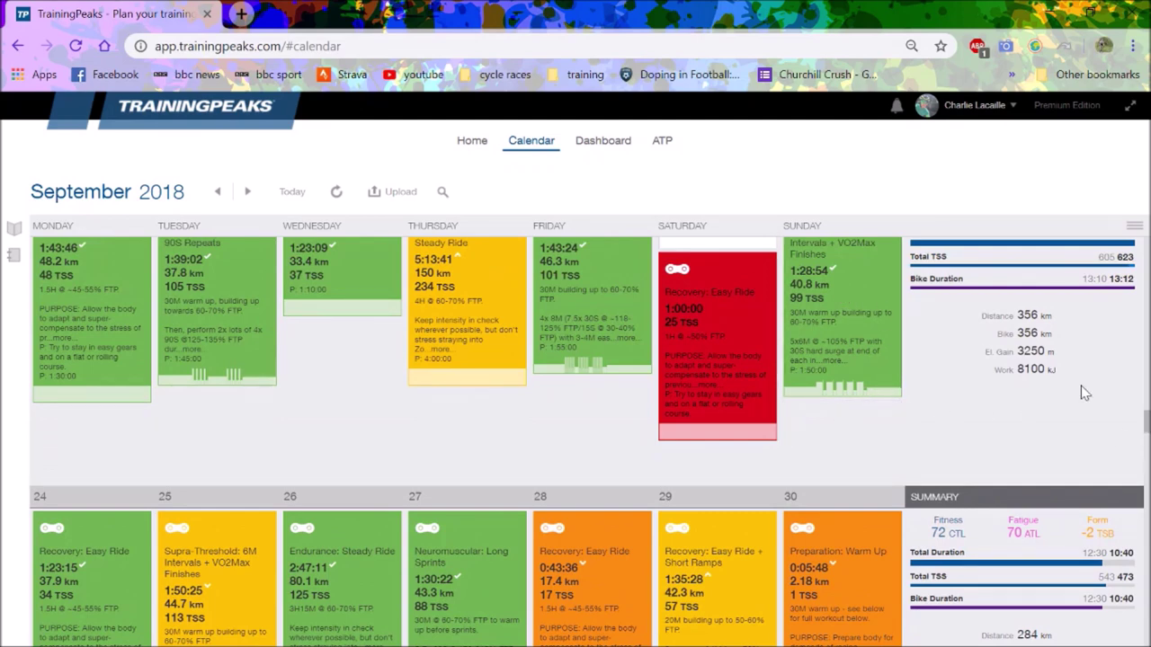
scroll(585, 441, up, 2)
scroll(584, 441, down, 4)
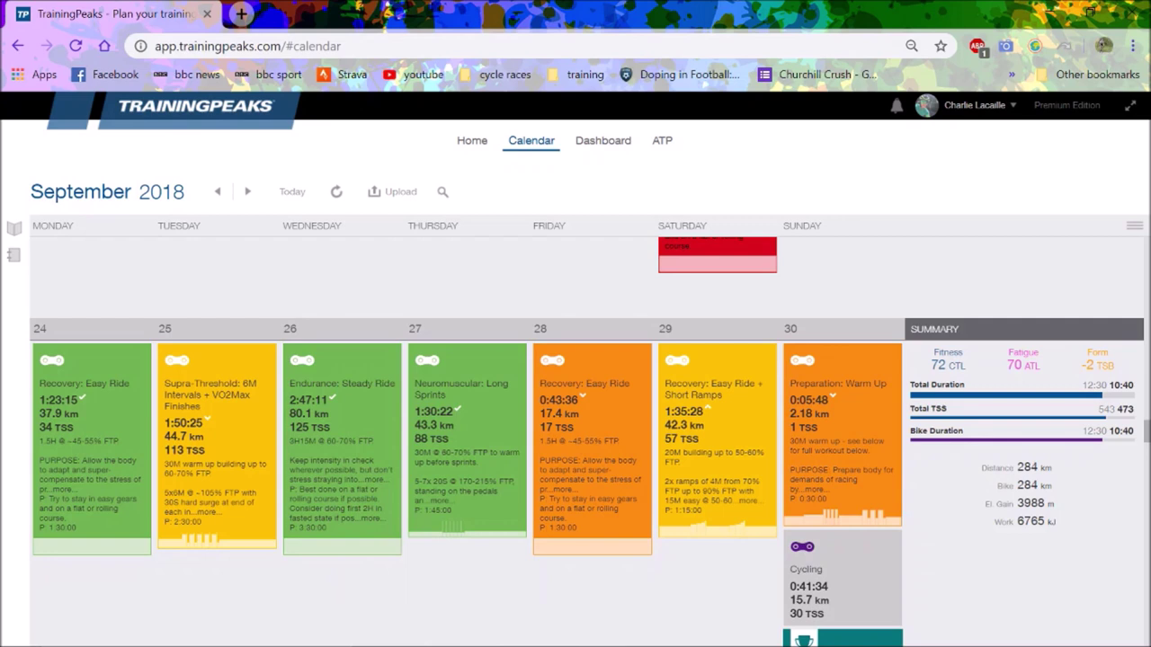
scroll(584, 441, down, 3)
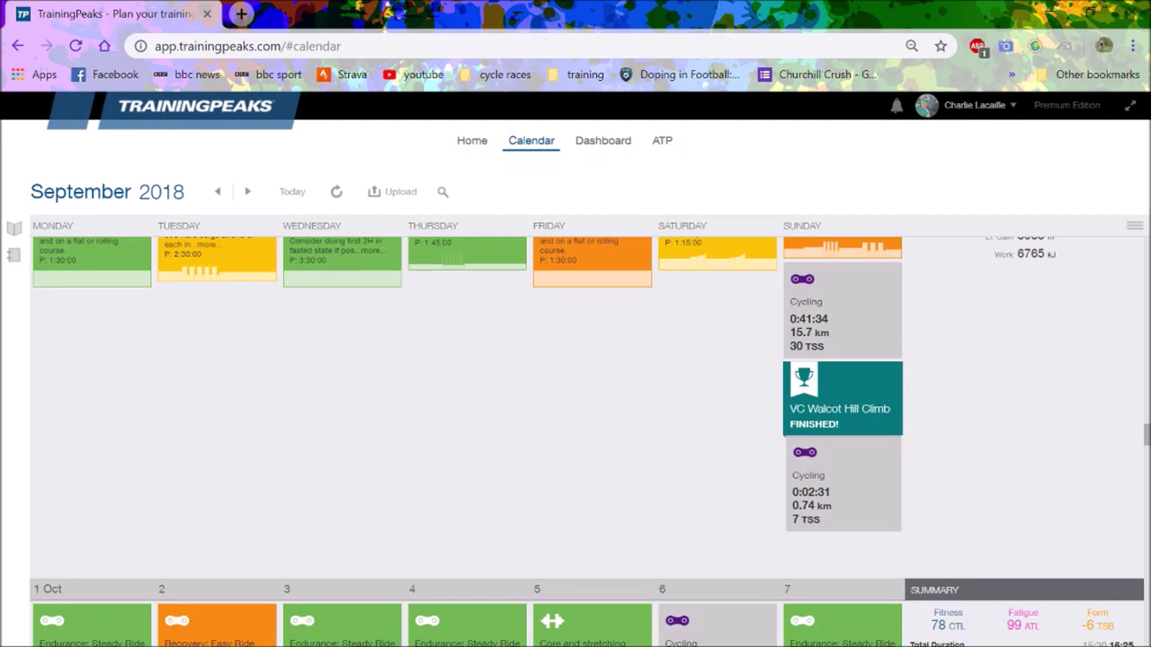
- Review the first three October 2018 weeks, covering workouts, hill climb events and weekly summaries through 21 October
scroll(584, 440, down, 3)
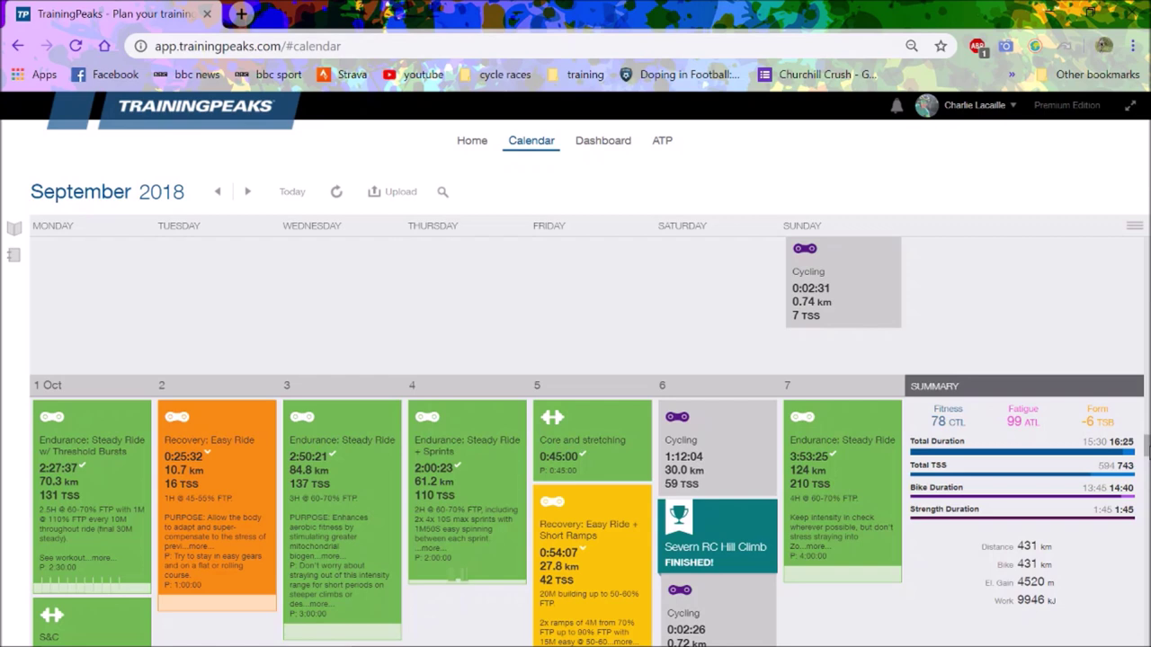
scroll(360, 405, down, 2)
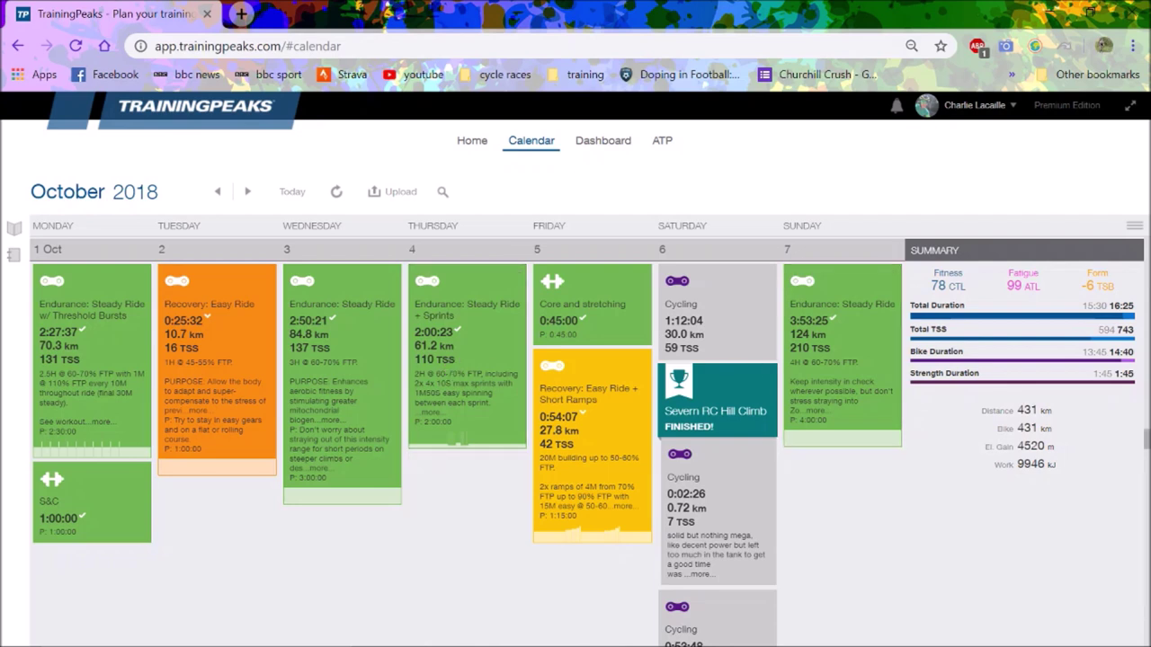
scroll(587, 441, down, 1)
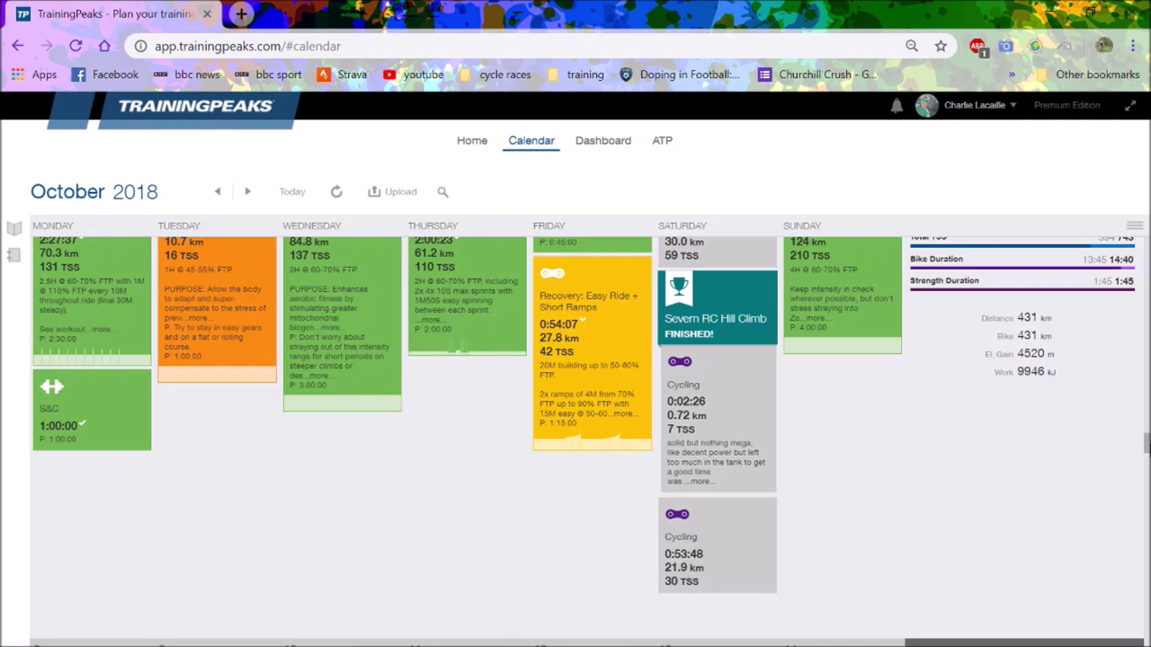
scroll(587, 441, down, 4)
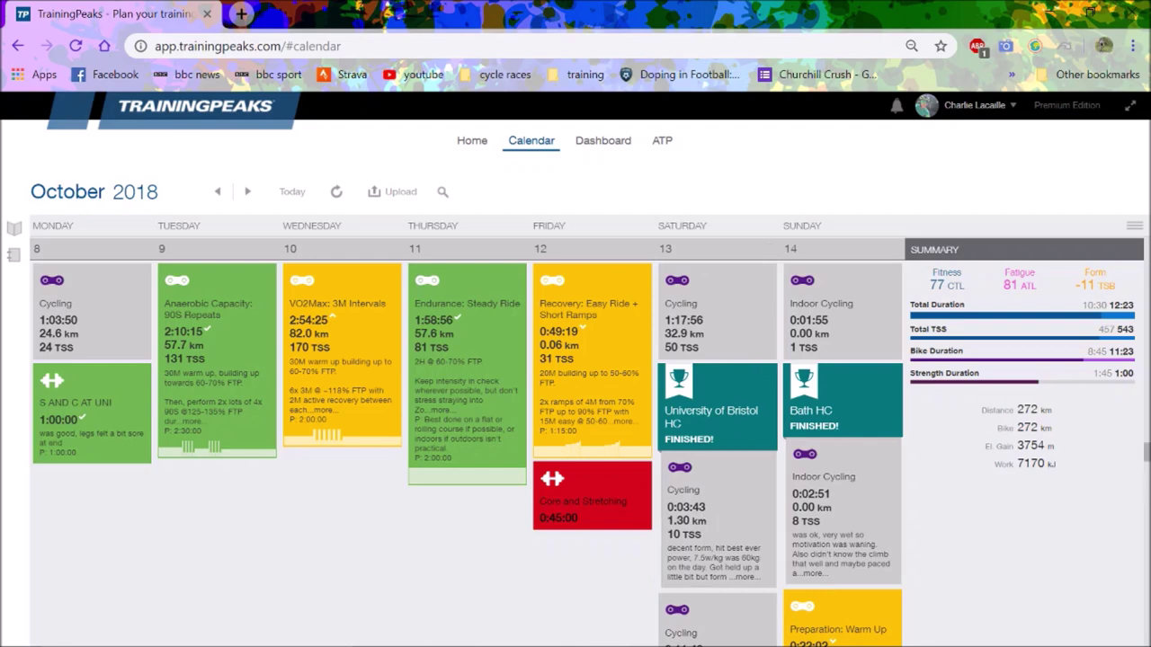
scroll(1003, 537, down, 10)
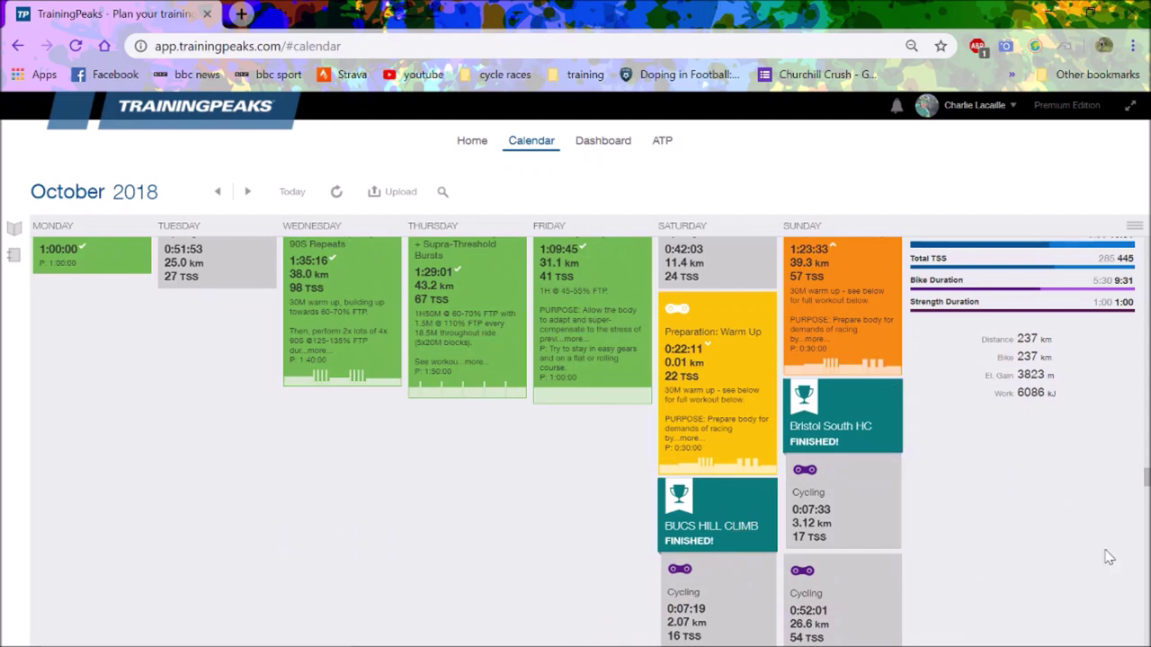
scroll(584, 441, up, 1)
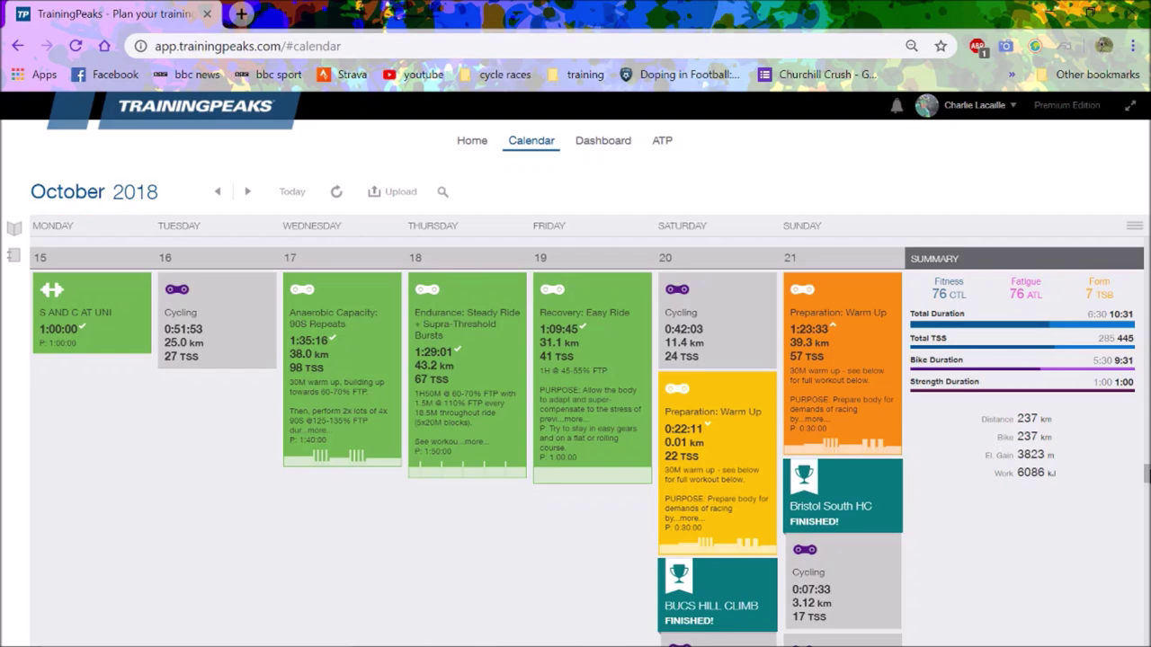
scroll(590, 441, down, 3)
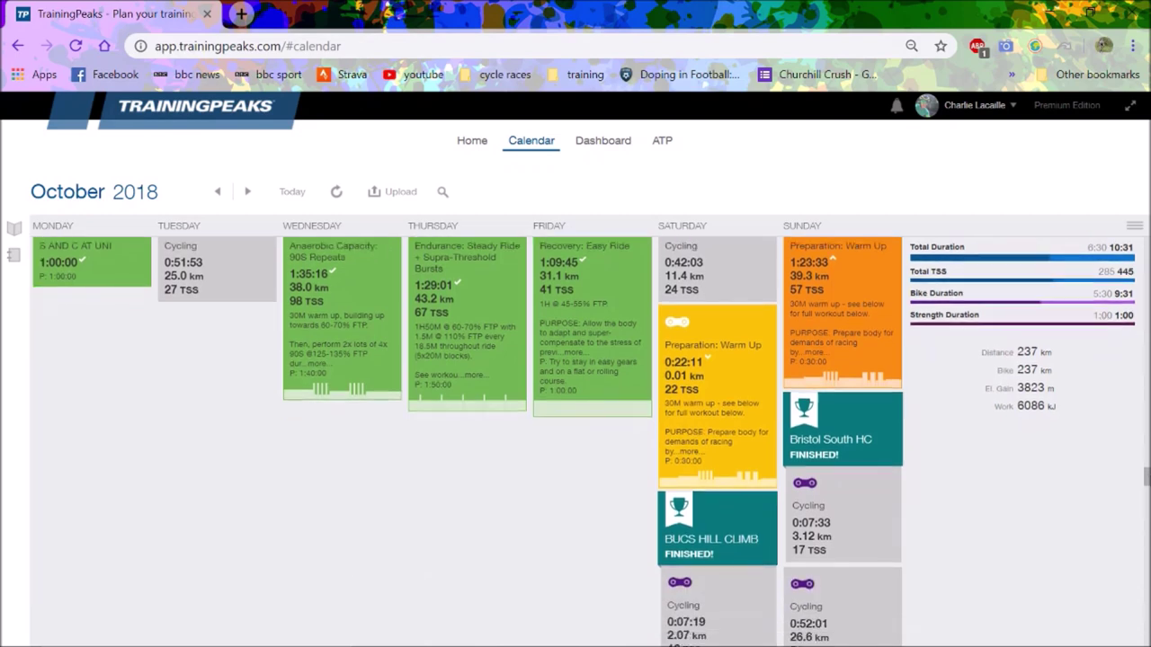
- Open the 23 October Anaerobic Capacity: Race Specific Repeats workout in the detailed analysis view
scroll(591, 432, down, 3)
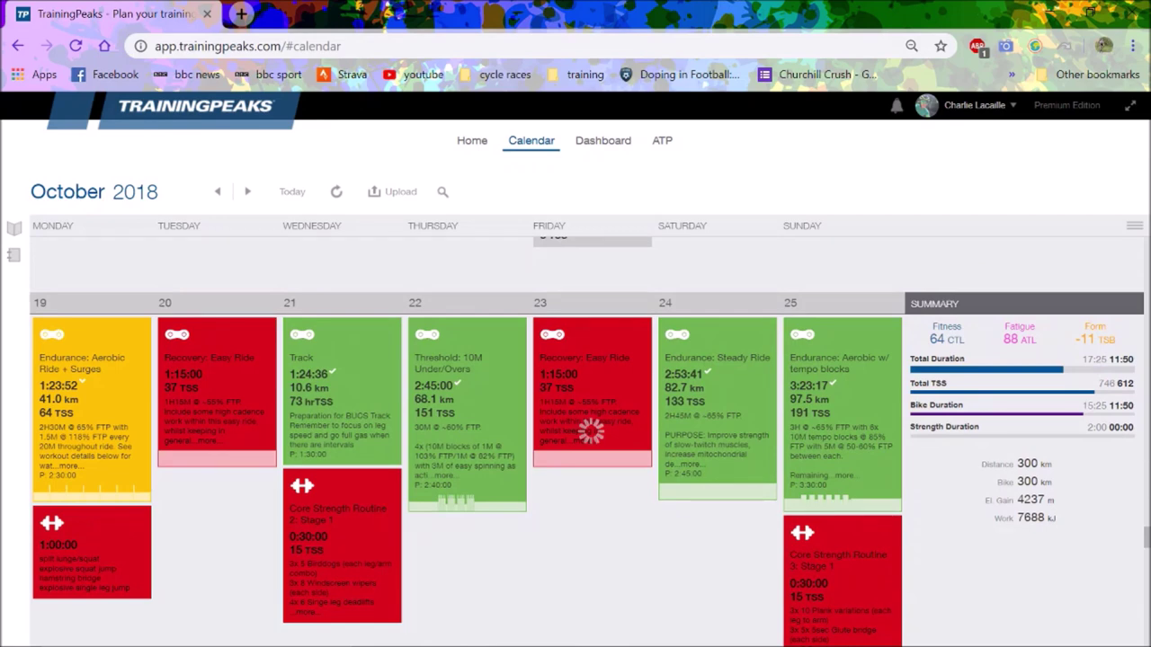
scroll(589, 432, up, 3)
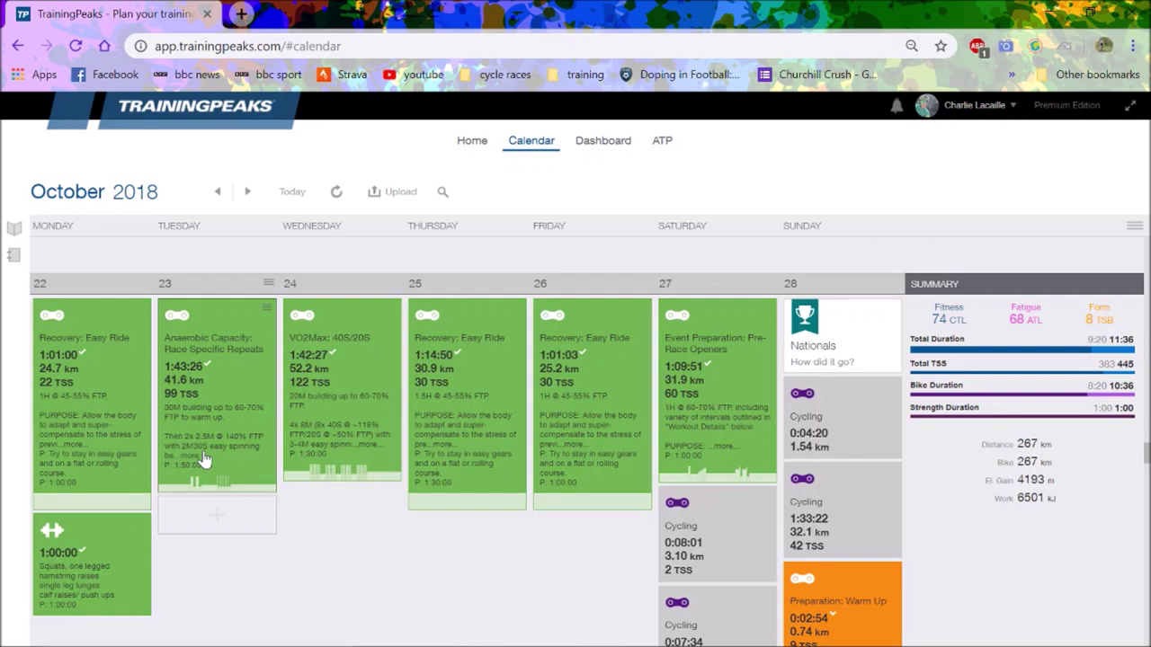
click(205, 458)
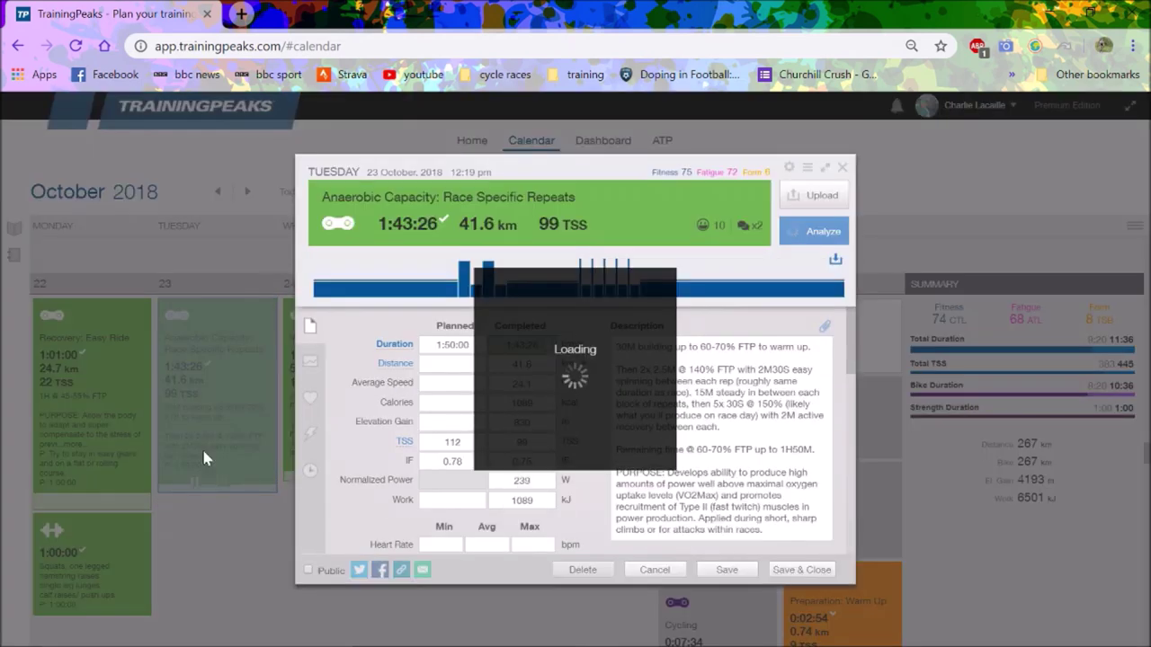
click(310, 363)
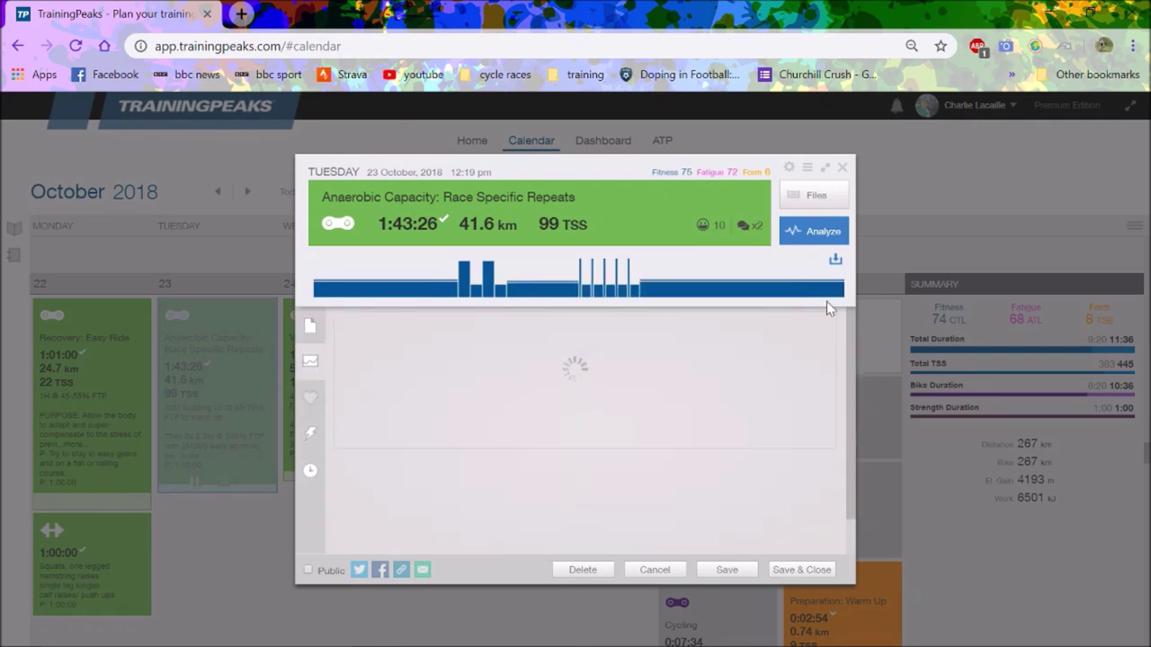
click(825, 236)
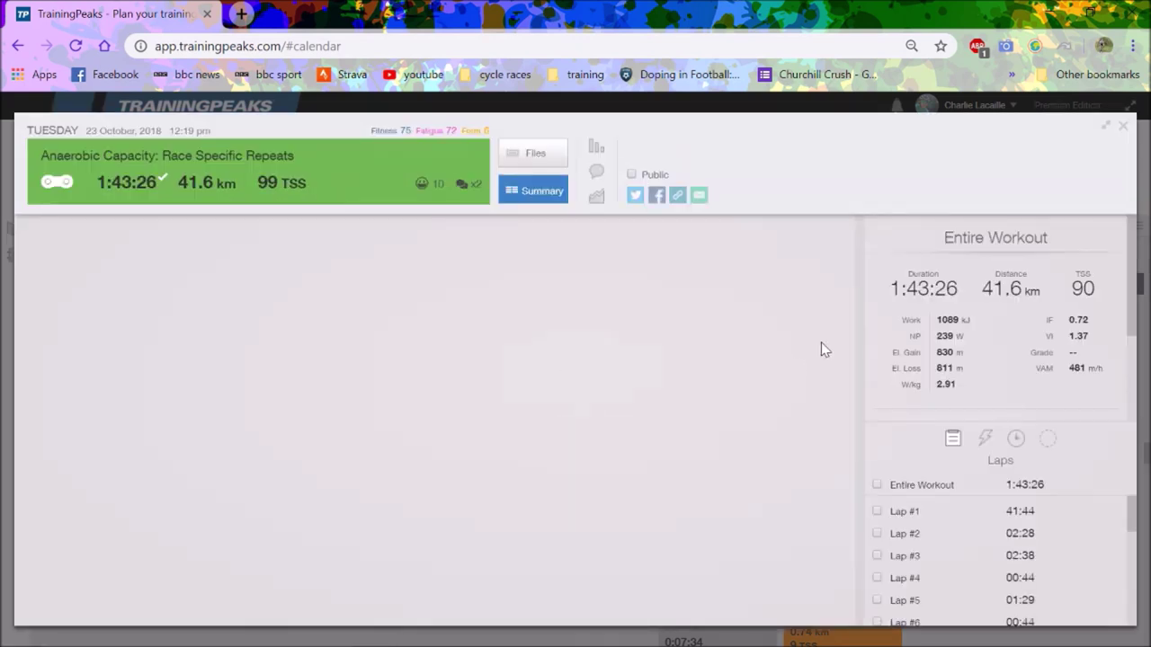
- Examine the Lap #2 statistics, including its minimum, average and maximum power
click(878, 534)
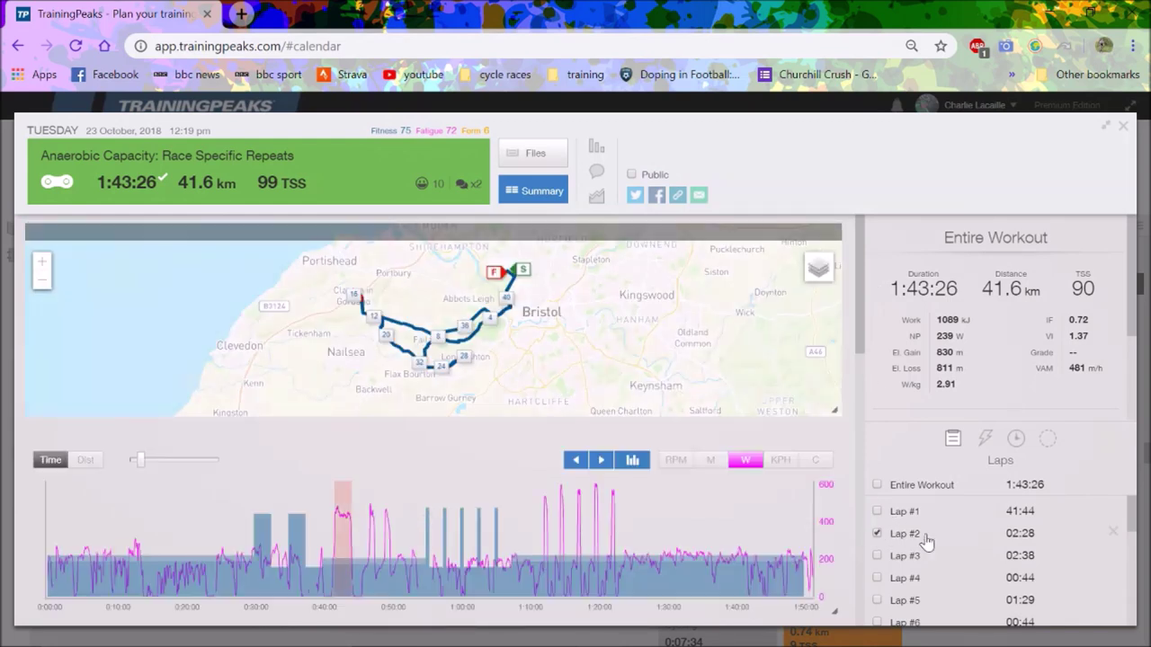
click(926, 538)
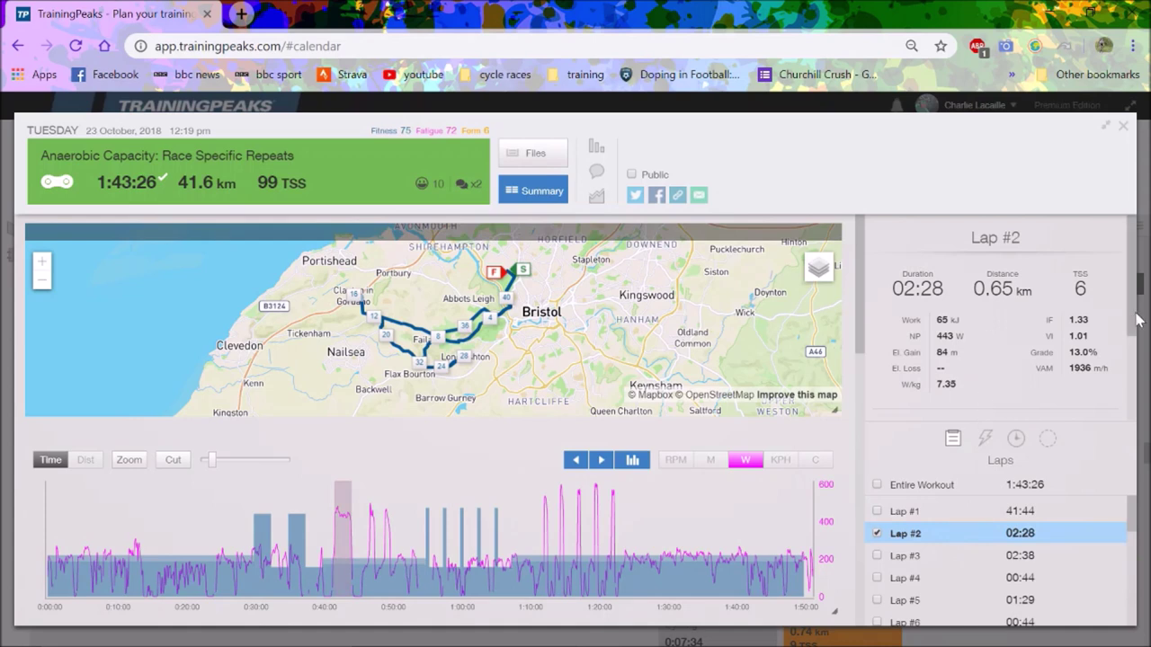
drag(1135, 321, 1129, 388)
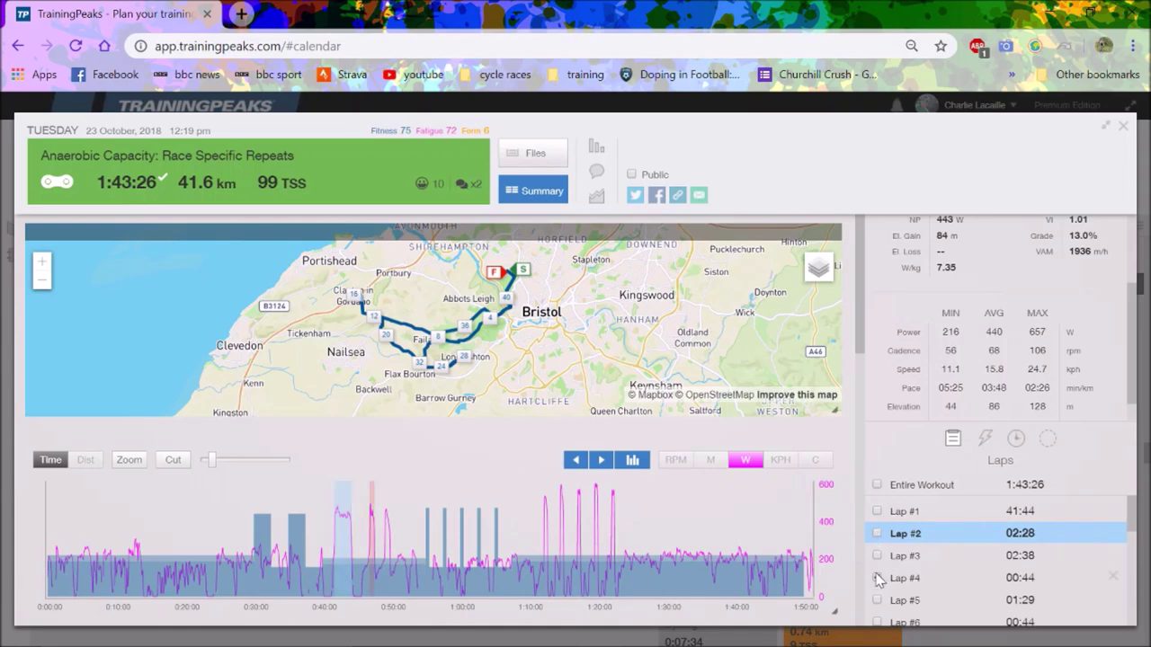
- Examine the power statistics of Lap #4 and Lap #6, and close the workout analysis
click(929, 582)
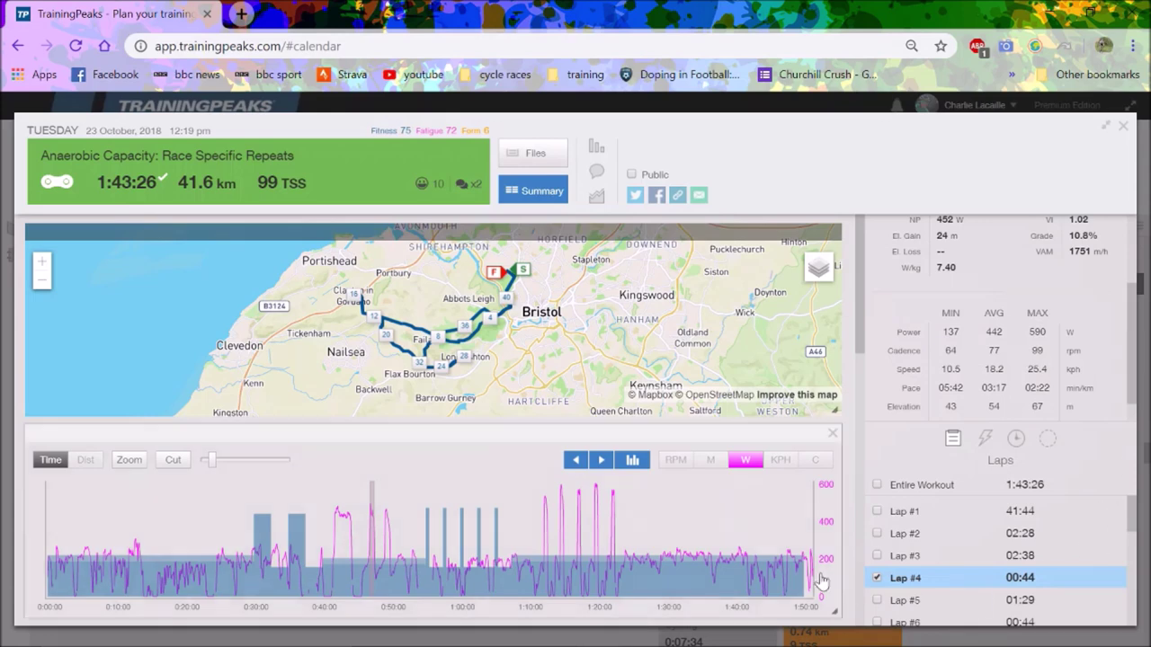
click(878, 583)
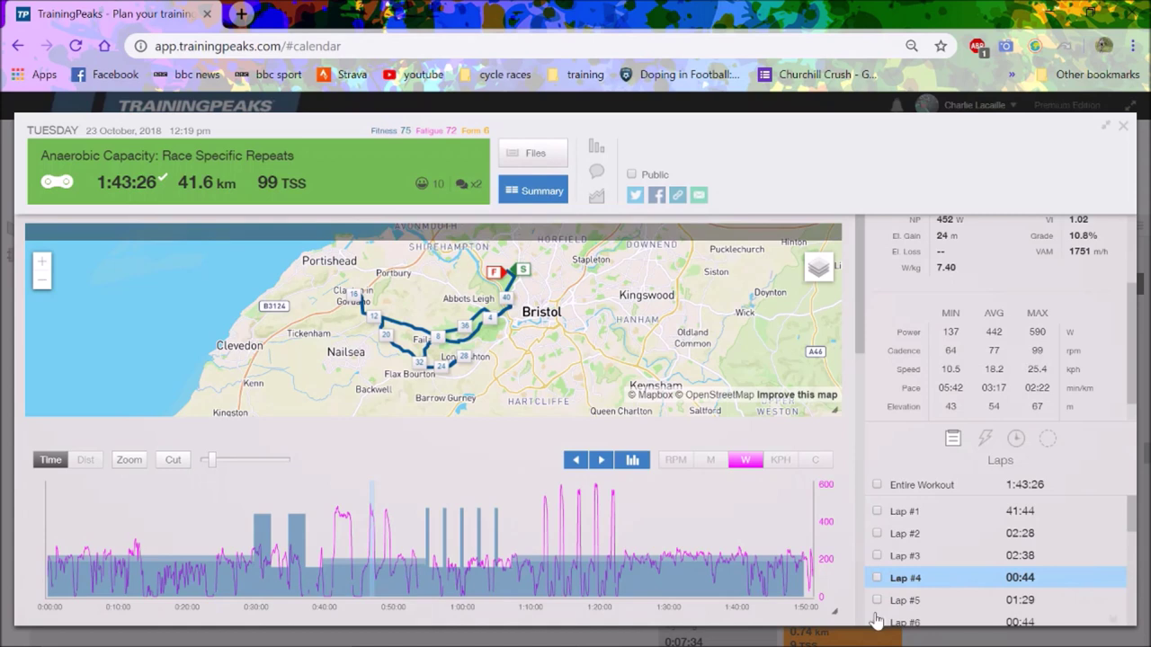
click(878, 622)
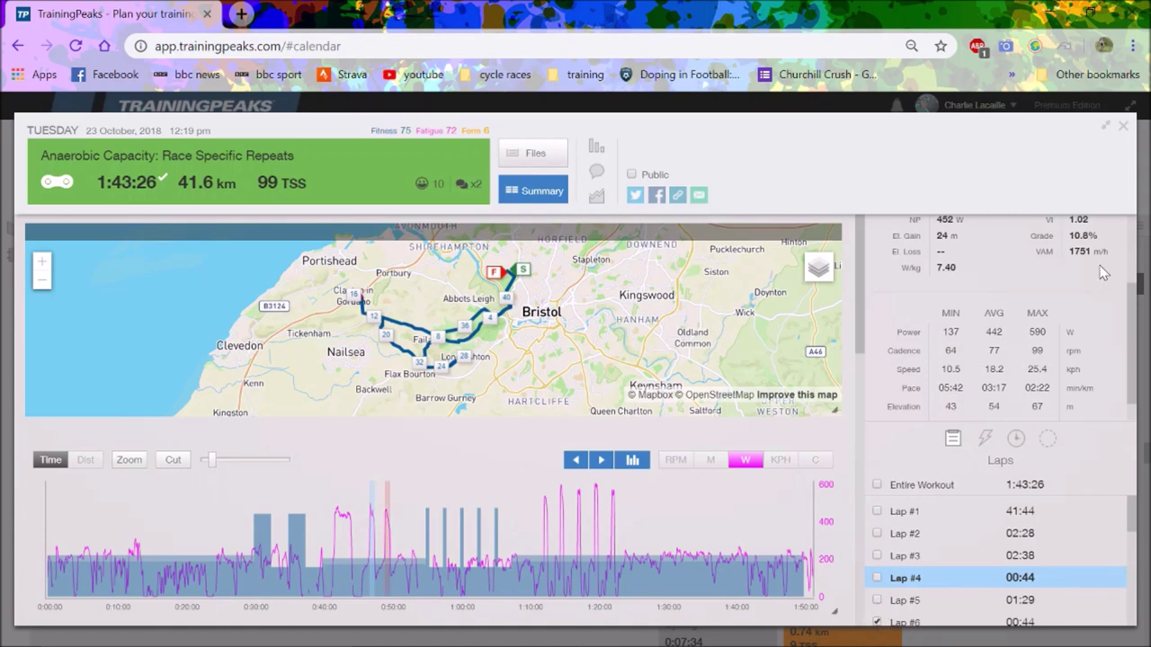
click(951, 630)
mouse_move(1133, 359)
mouse_down()
mouse_move(1133, 318)
mouse_move(1133, 380)
mouse_up()
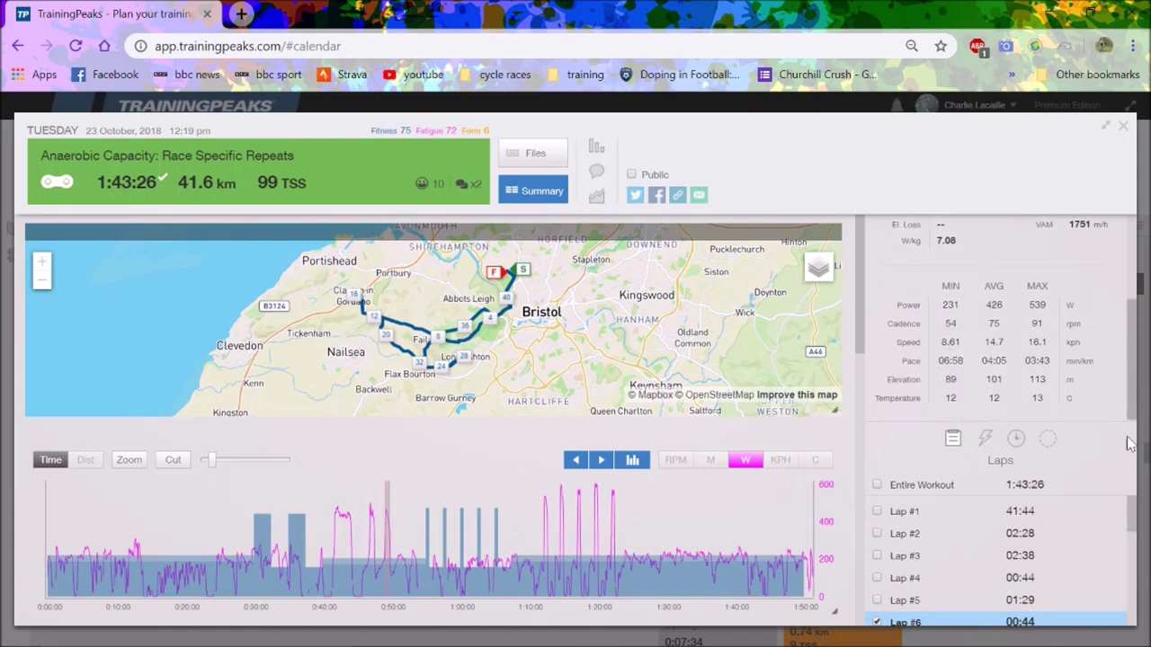
scroll(1133, 547, down, 1)
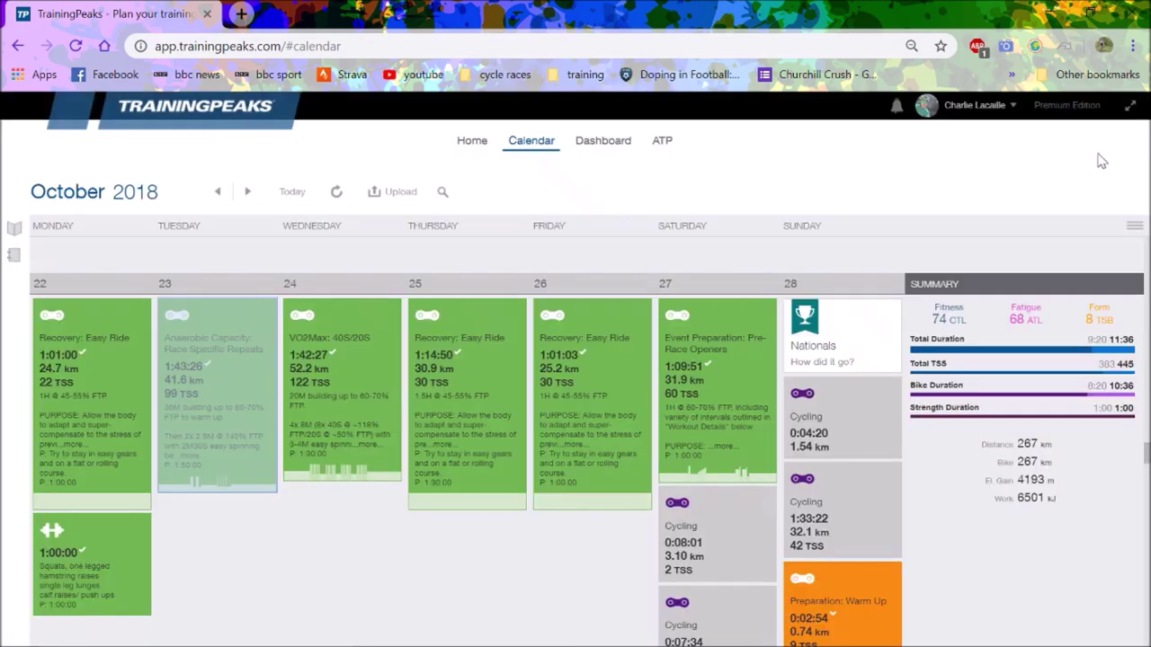
click(1124, 126)
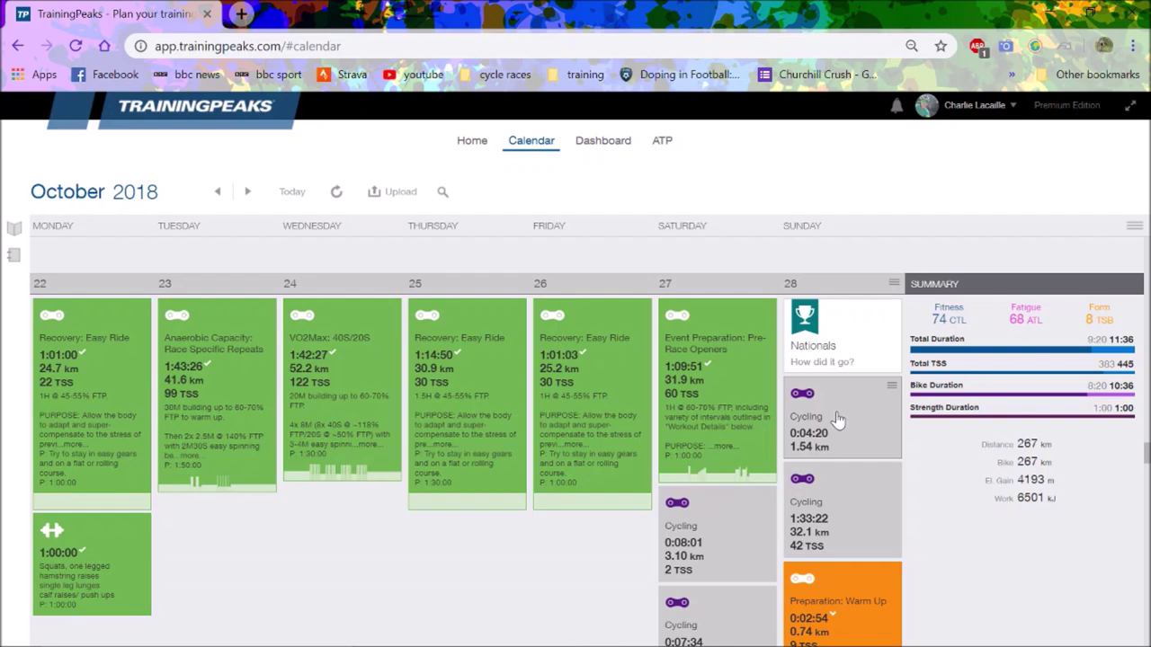
- Check the details of the 1.54 km cycling ride on 28 October and close them
drag(1147, 457, 762, 386)
click(815, 415)
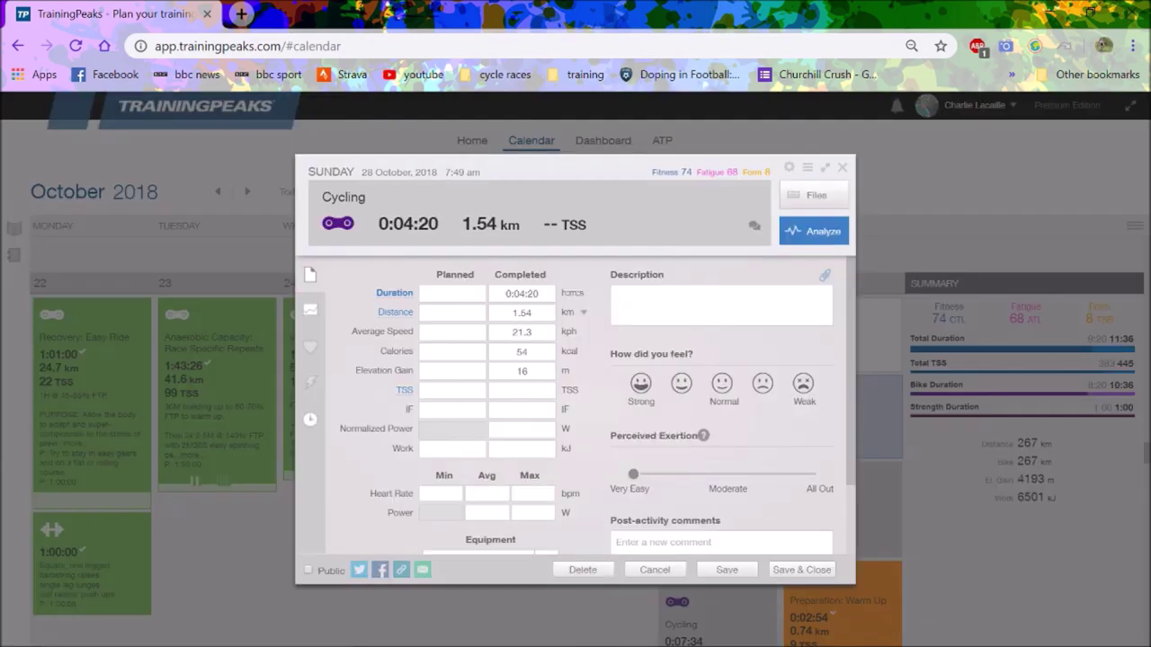
click(843, 171)
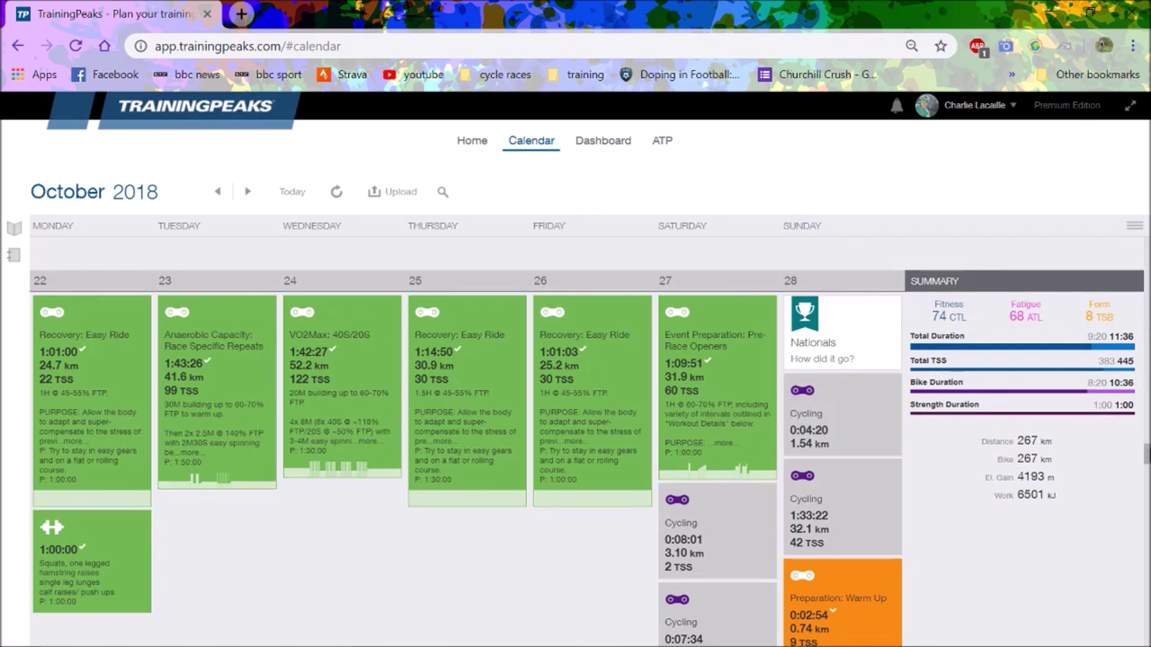
- Open the 28 October Preparation: Warm Up workout and inspect its power figures, route map and graph
scroll(585, 440, down, 3)
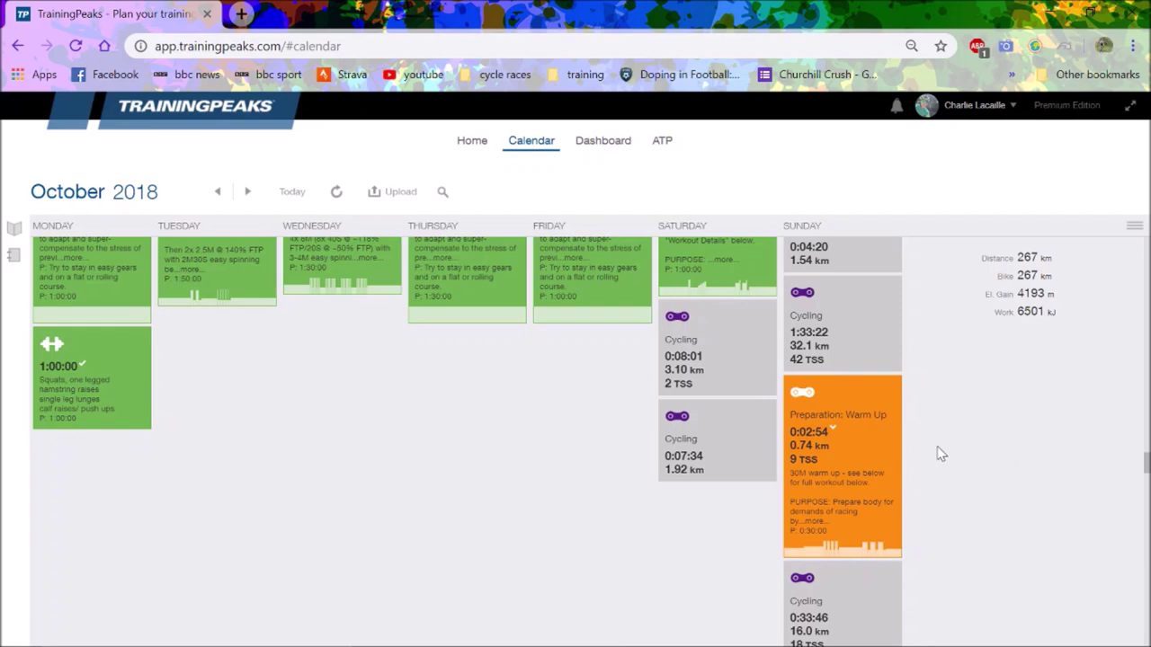
click(878, 450)
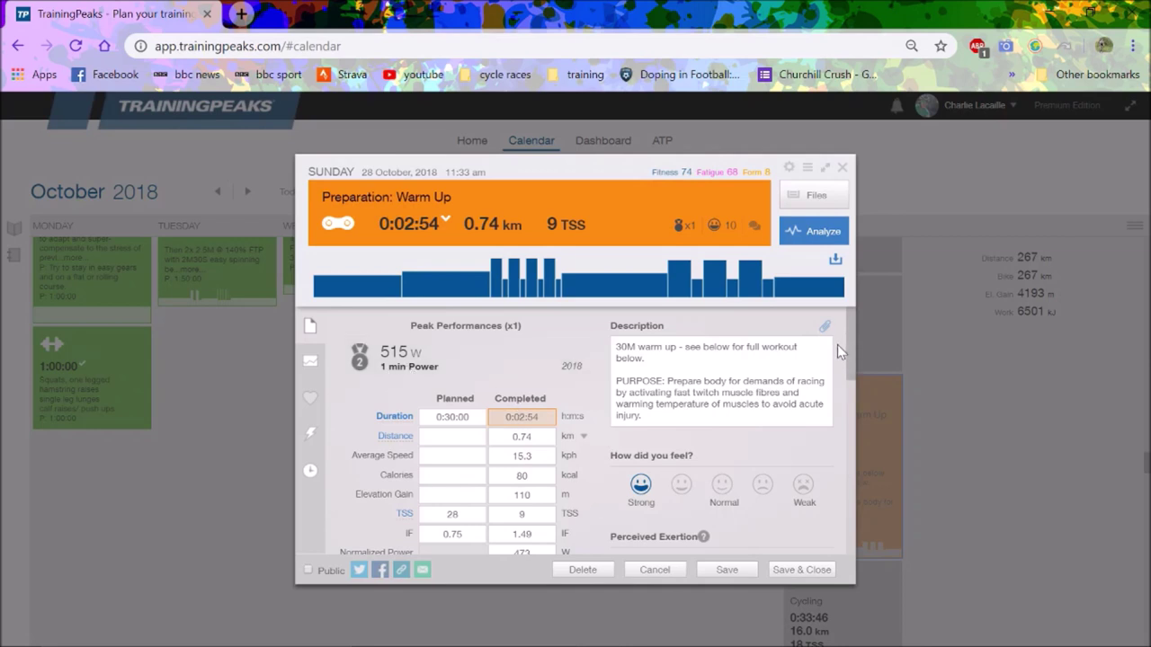
drag(854, 355, 845, 383)
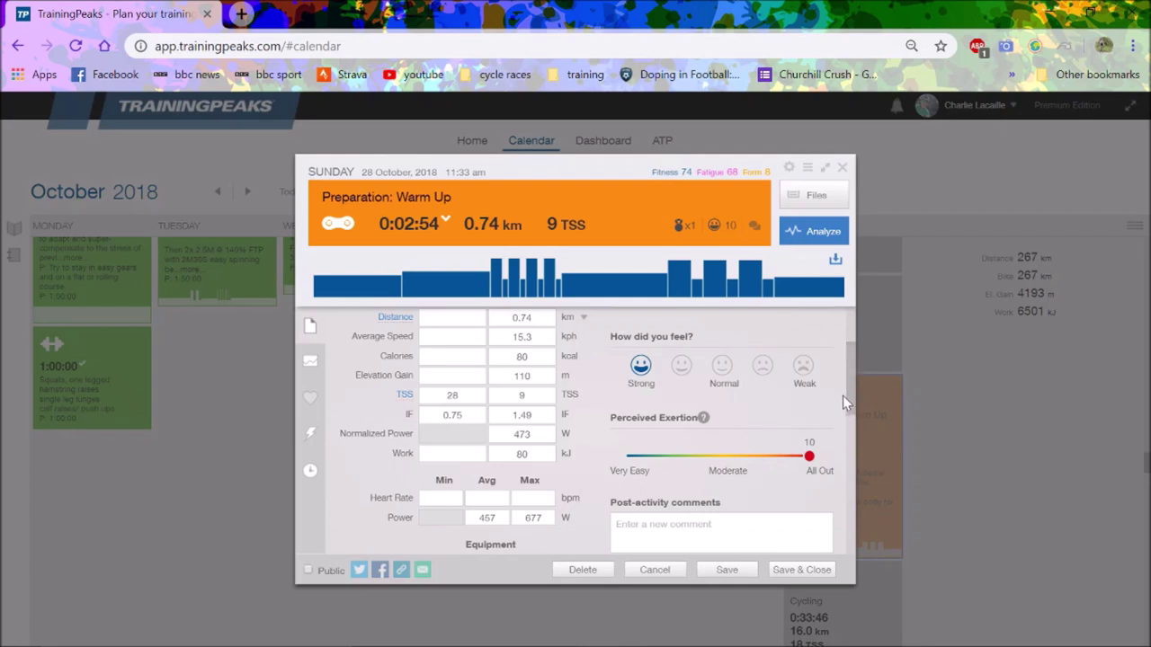
double_click(487, 518)
right_click(438, 308)
click(314, 366)
click(315, 366)
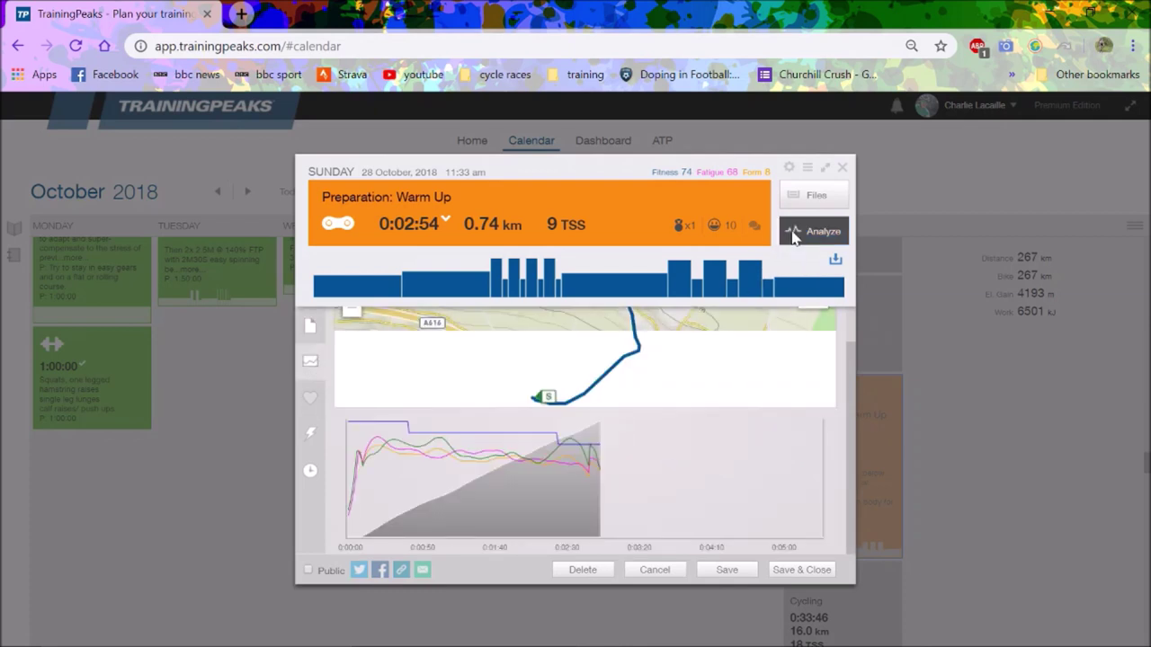
- Analyze the warm-up workout, select about 2:48 of the climb on the power graph, examine its statistics and close the analysis
click(793, 233)
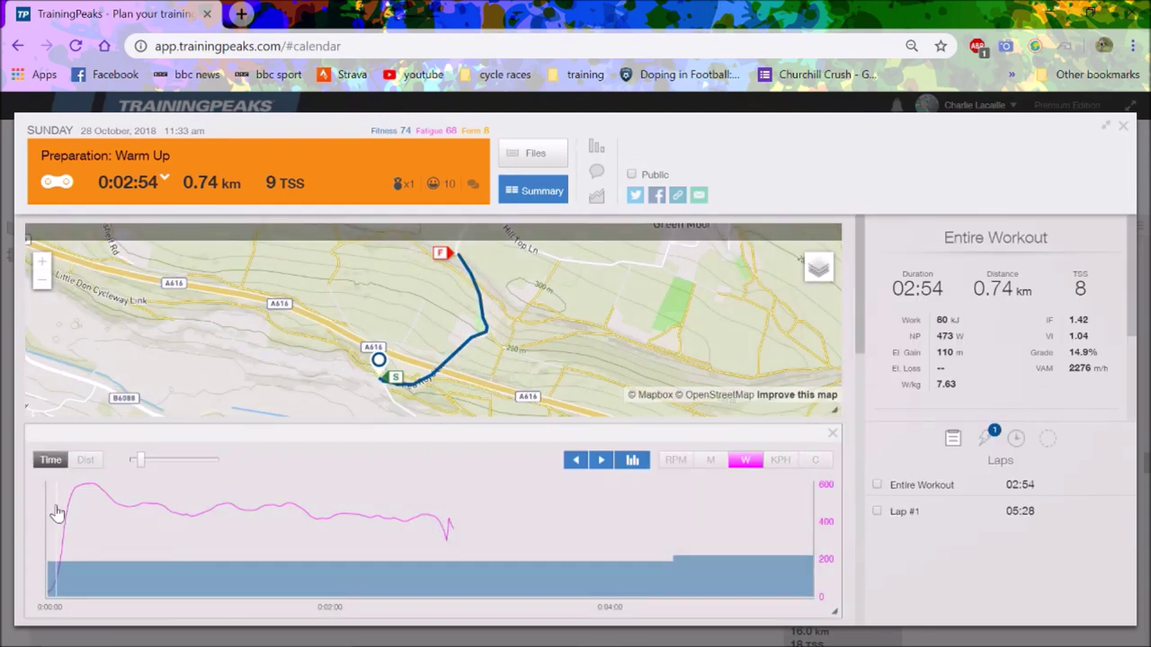
drag(56, 512, 449, 545)
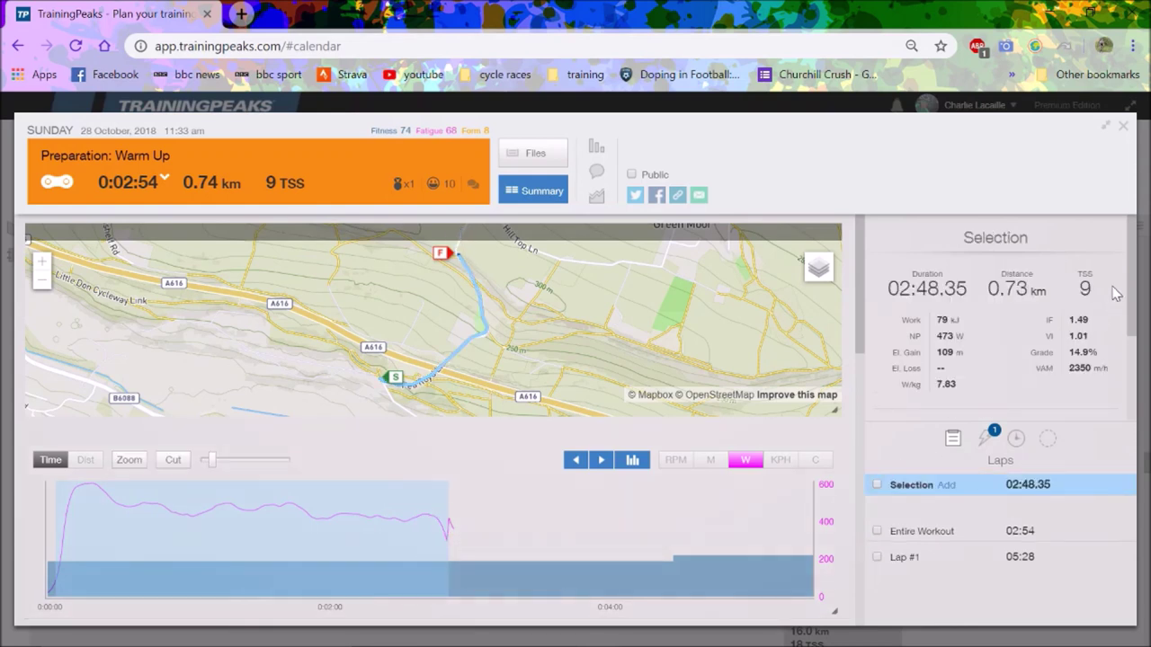
drag(1132, 306, 1131, 393)
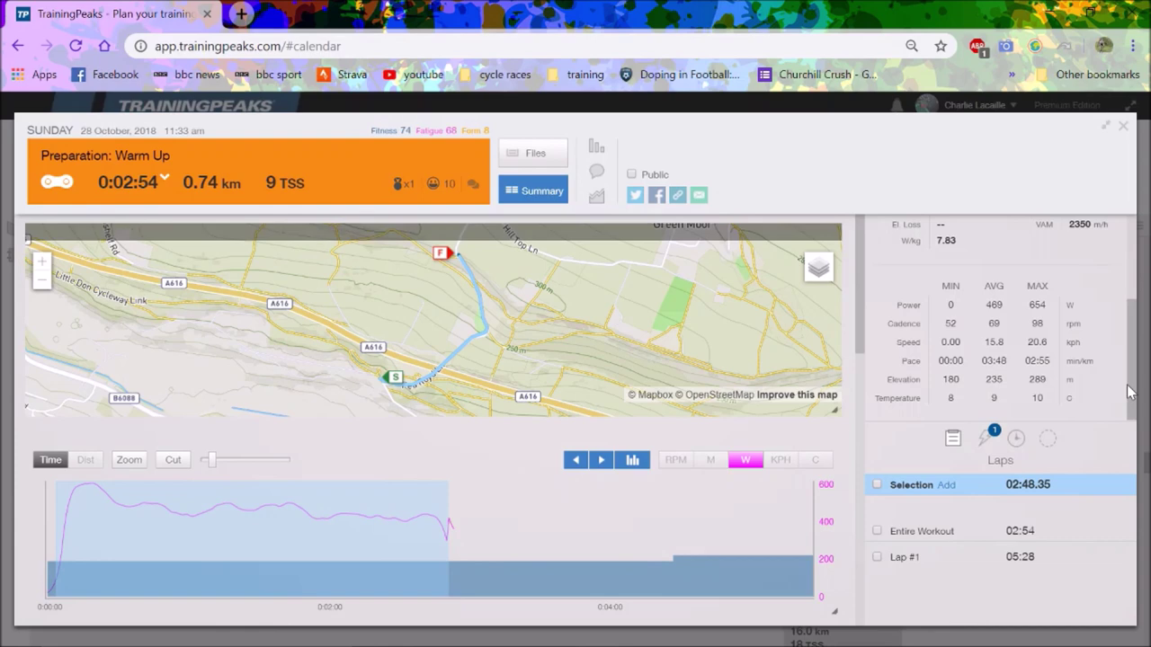
click(1127, 127)
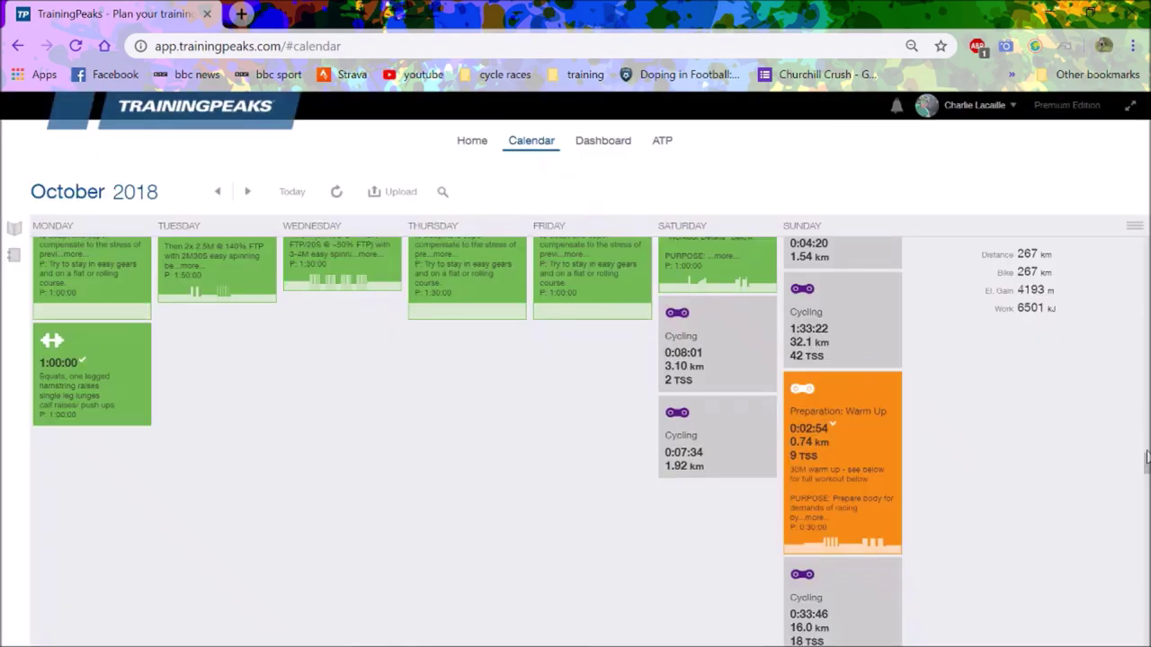
- Review the calendar backwards from late October through the weeks of 8 and 1 October to 24–30 September 2018
drag(1147, 463, 1146, 383)
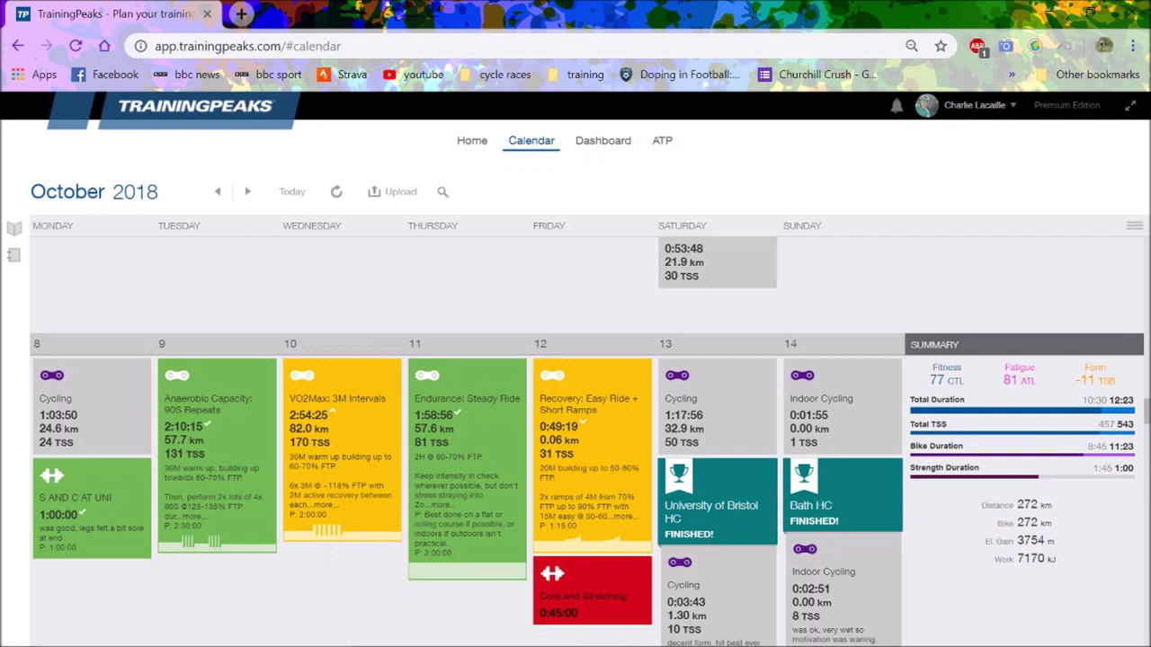
scroll(584, 441, up, 5)
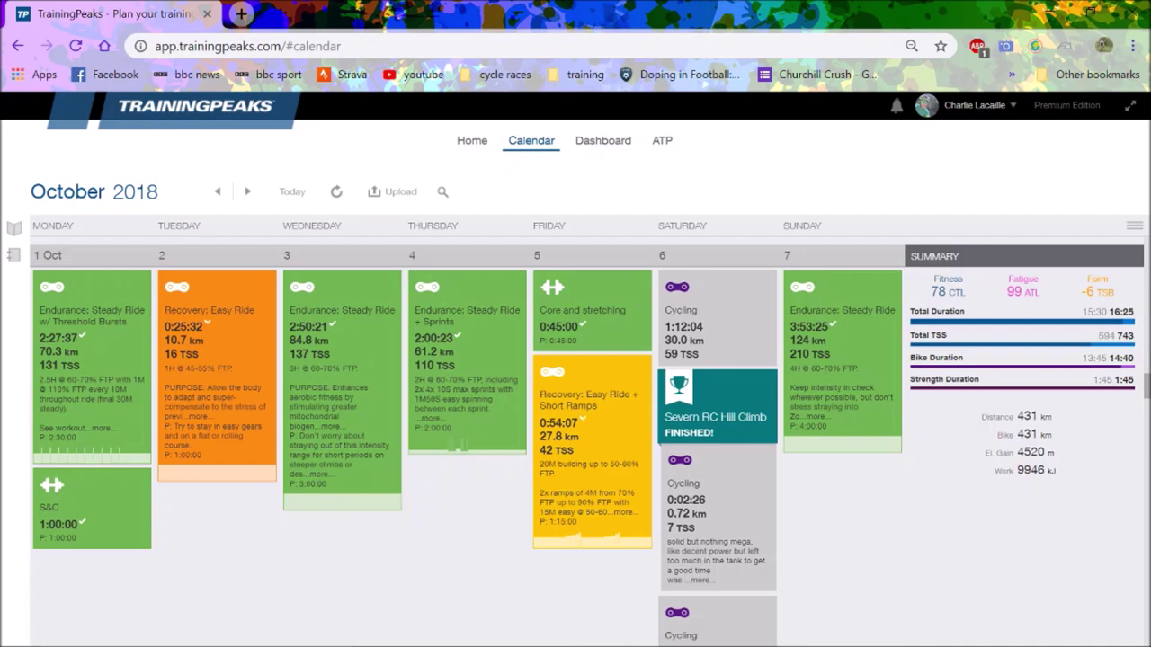
scroll(585, 441, up, 3)
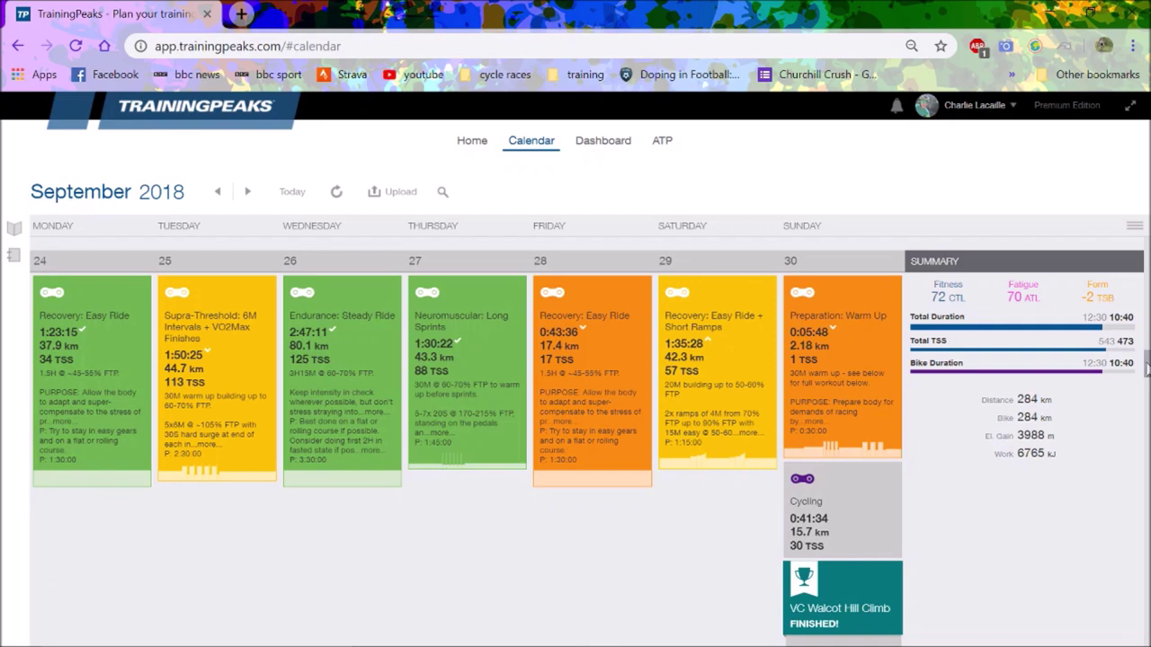
- Review the weeks of 1–21 October 2018 again, down to the BUCS Hill Climb and Bristol South HC events
scroll(699, 413, down, 5)
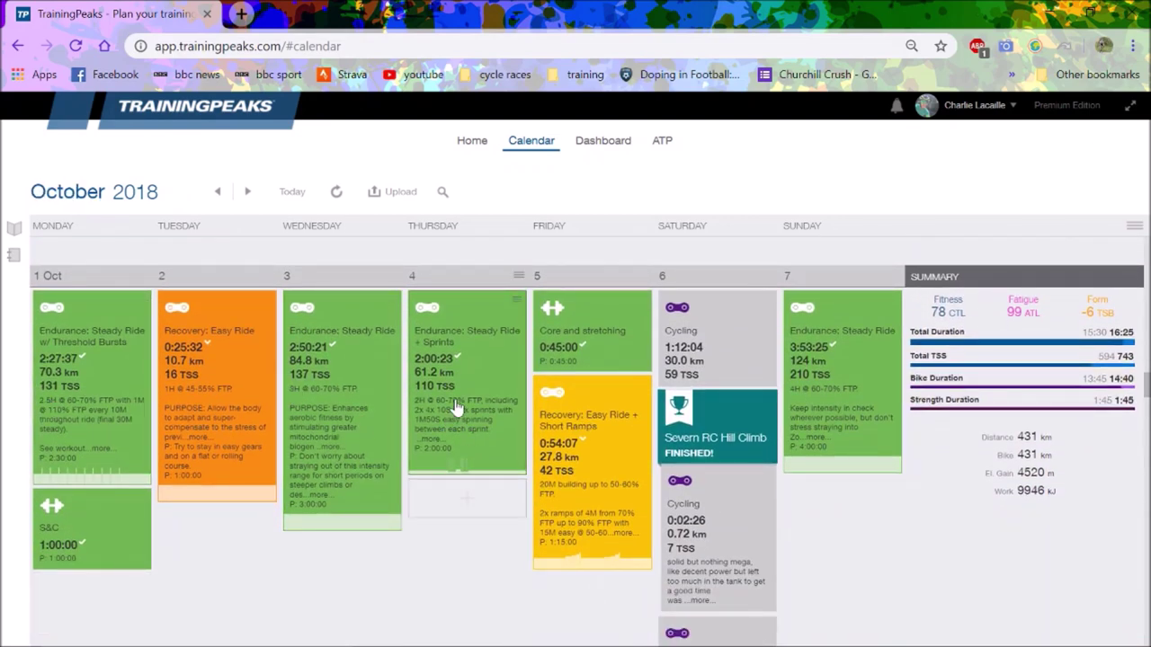
scroll(580, 604, down, 5)
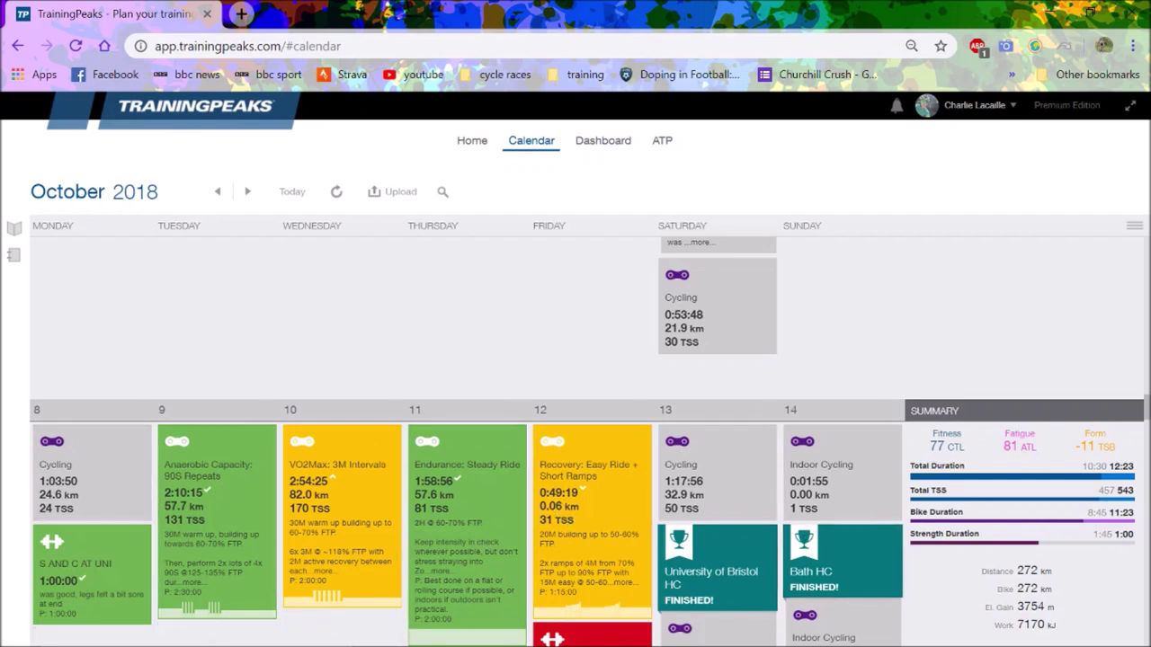
scroll(584, 432, down, 4)
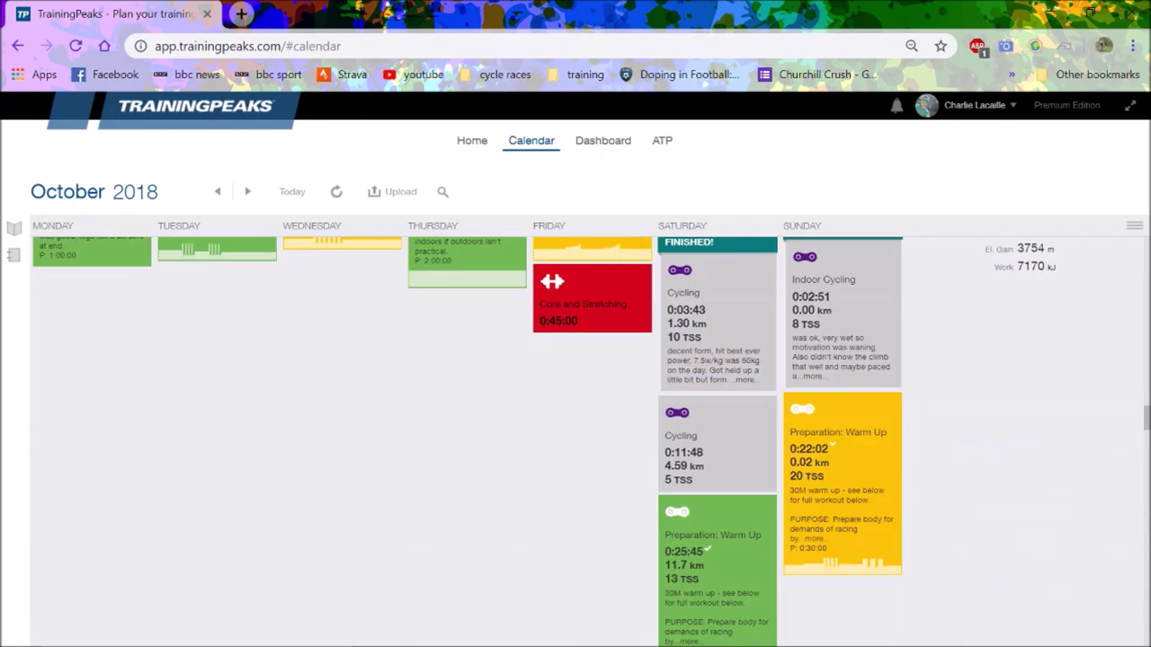
scroll(585, 431, down, 4)
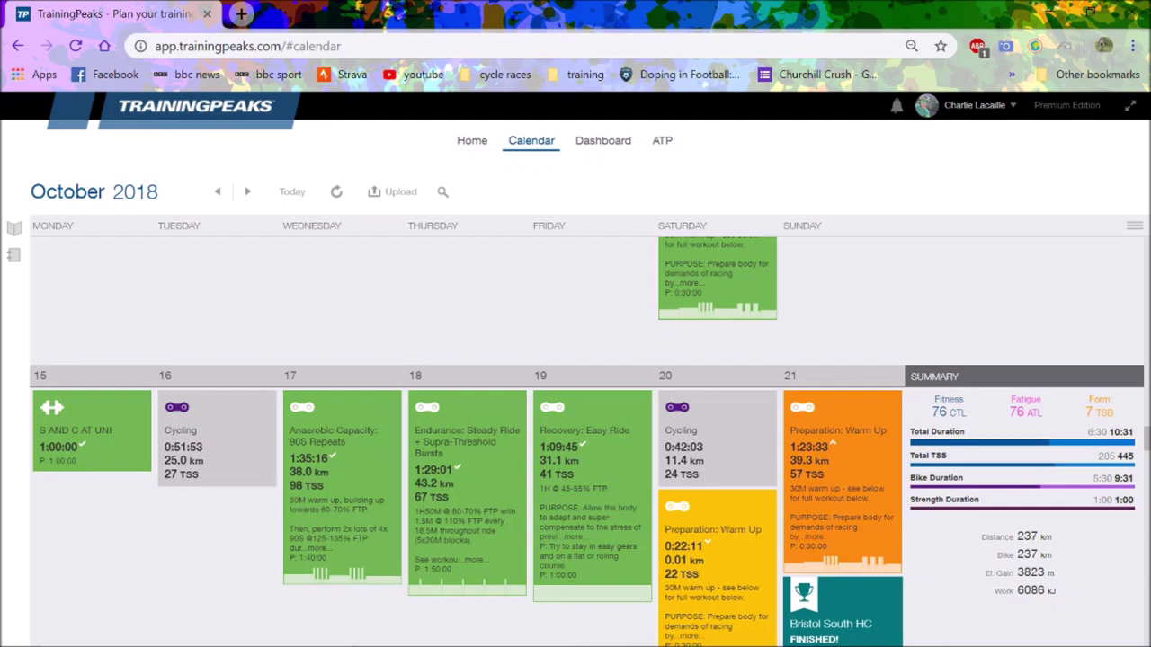
scroll(585, 431, down, 4)
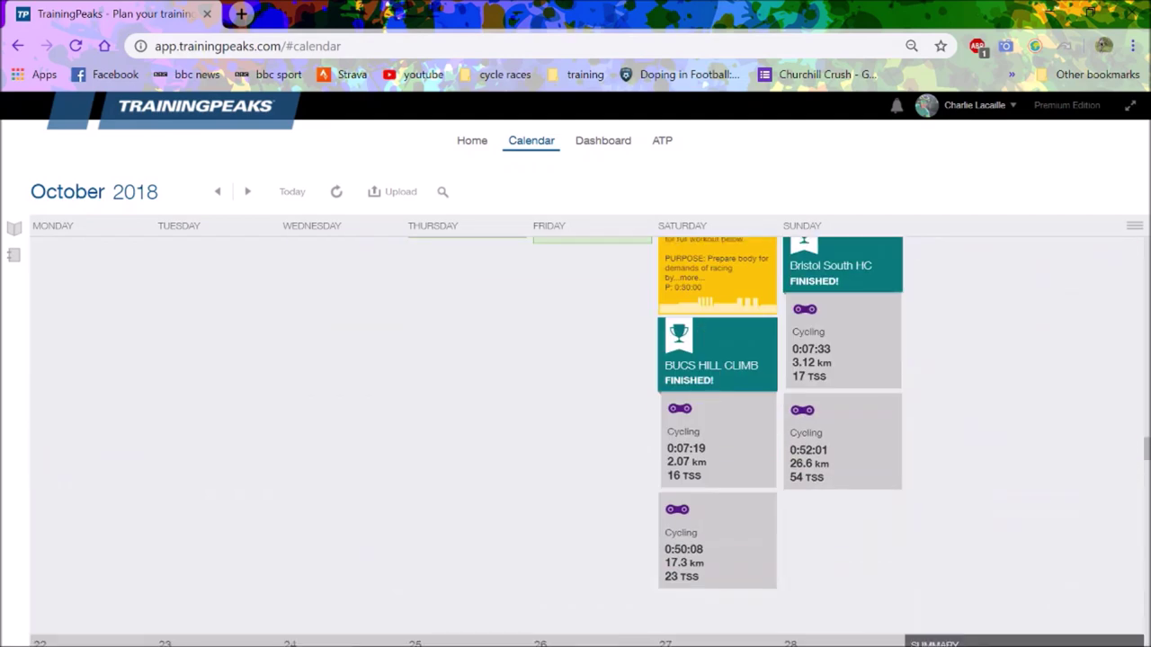
click(137, 197)
click(175, 220)
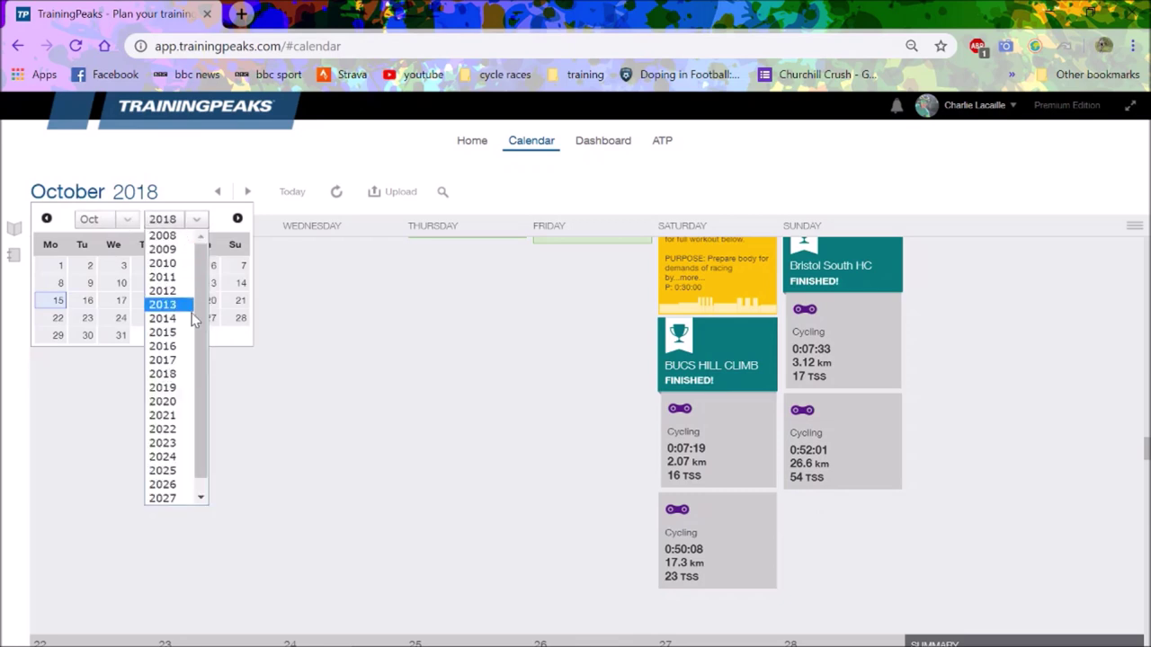
click(184, 388)
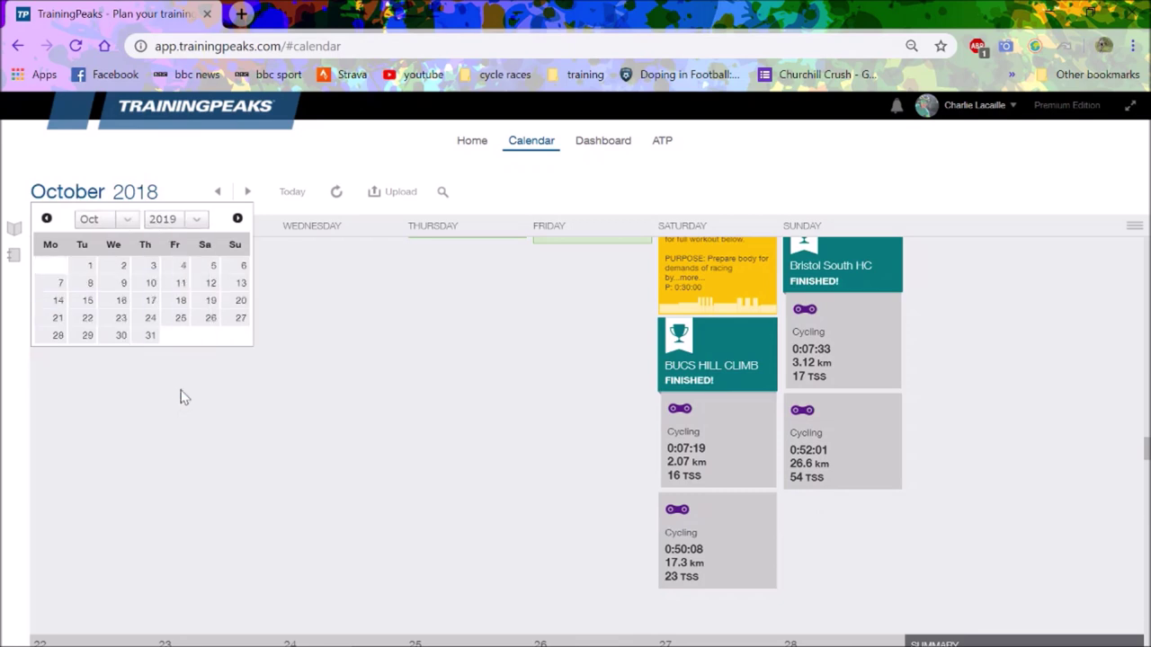
click(274, 279)
- Jump the training calendar to 24 October 2019
click(126, 193)
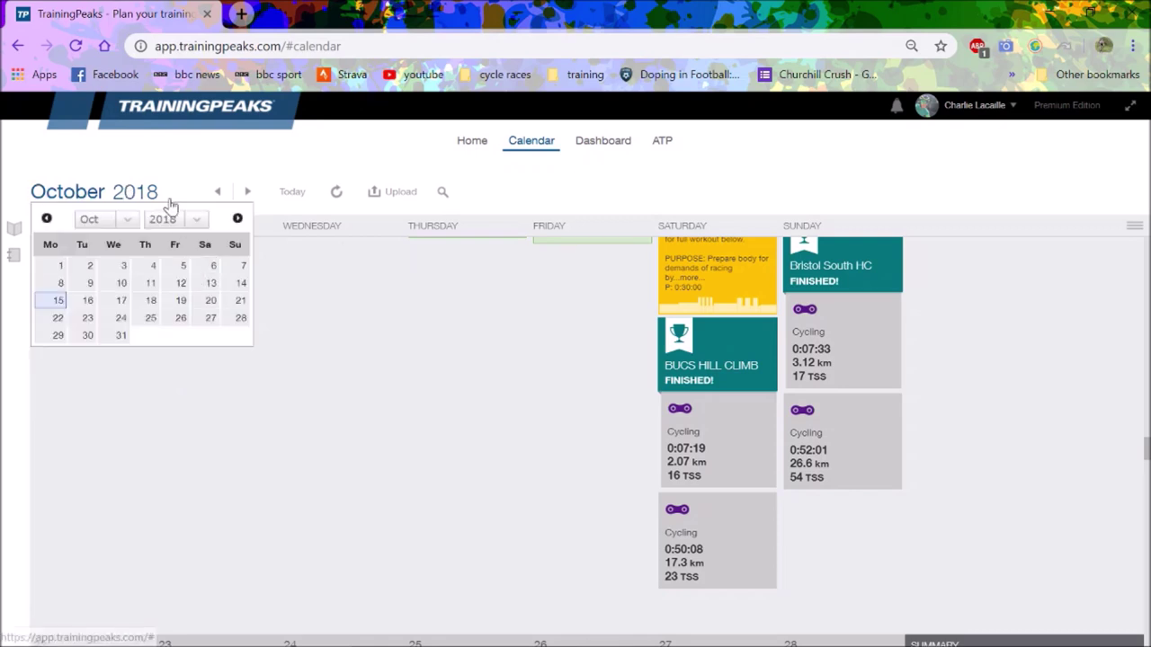
click(189, 221)
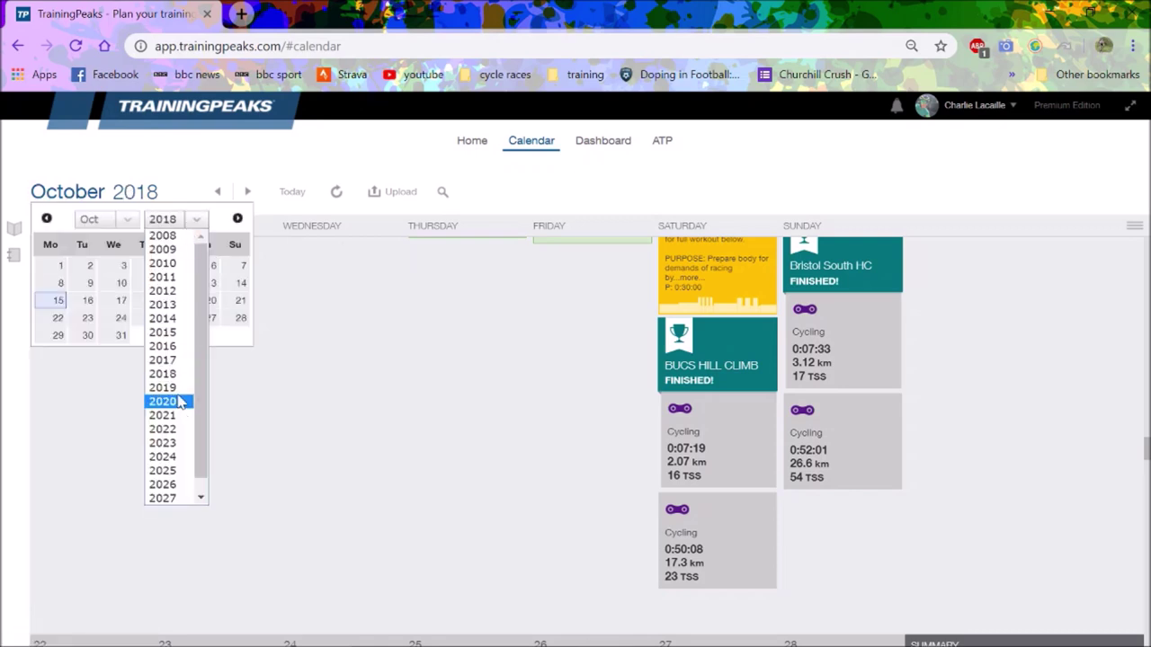
click(184, 387)
click(148, 319)
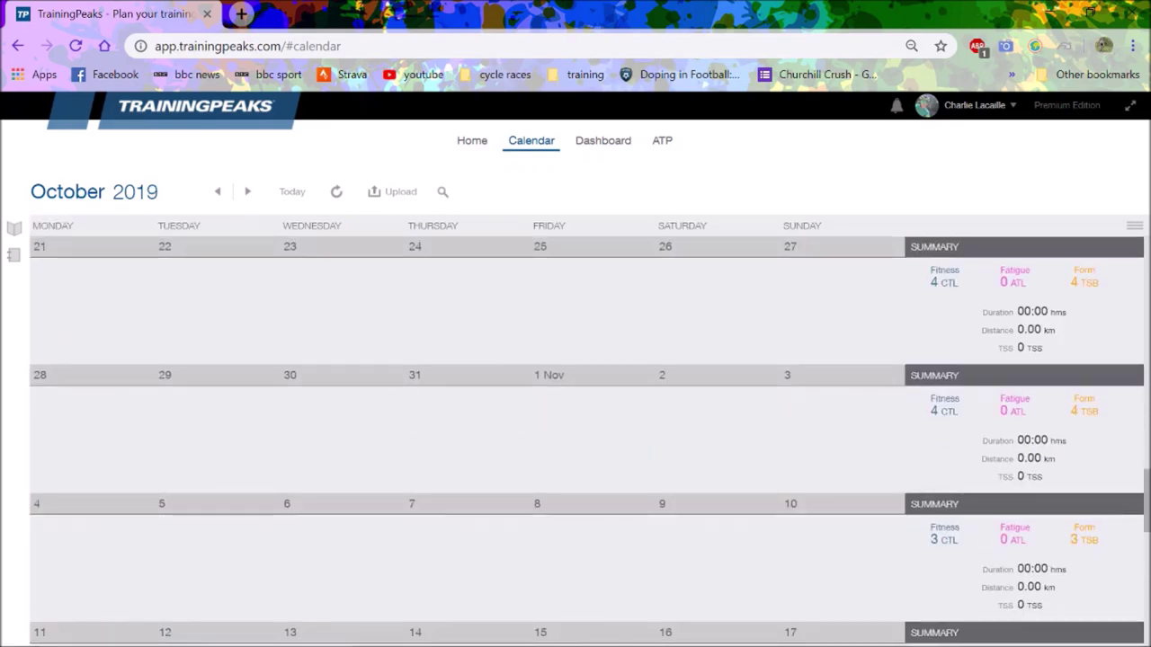
- Review the calendar backwards from October to mid-June 2019, and examine the weeks of 10–30 June with the Odd down and Peter Sandy memorial races
scroll(1148, 331, up, 15)
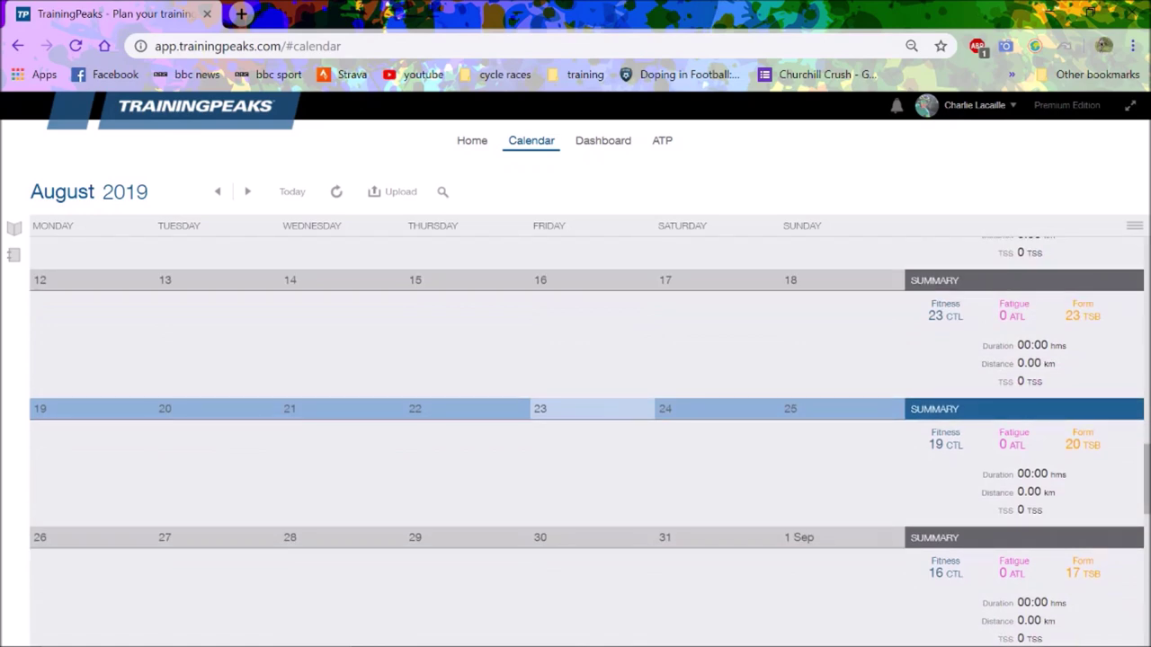
scroll(1147, 331, up, 2)
scroll(1148, 331, up, 3)
scroll(1148, 387, up, 9)
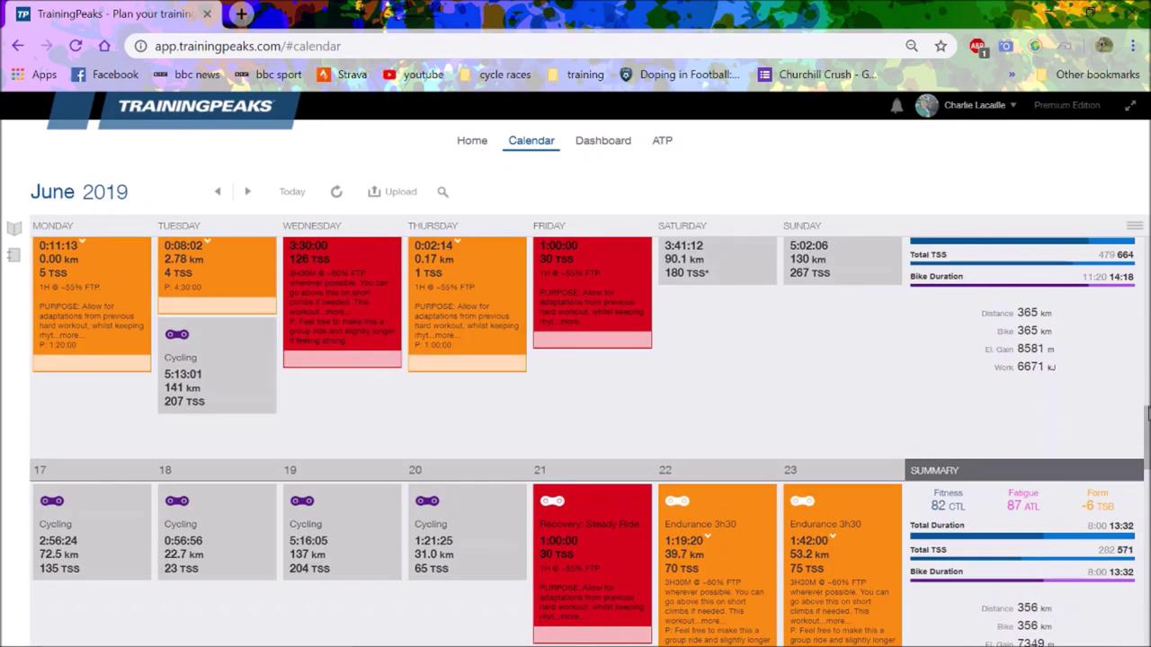
scroll(1148, 432, down, 4)
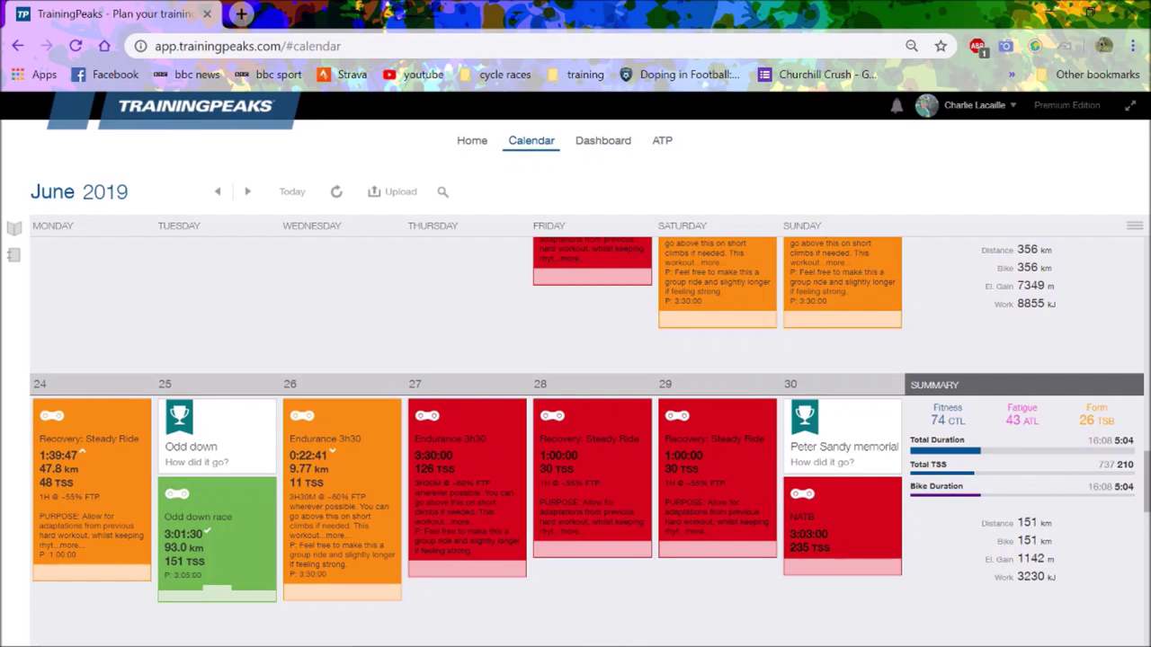
scroll(584, 440, down, 3)
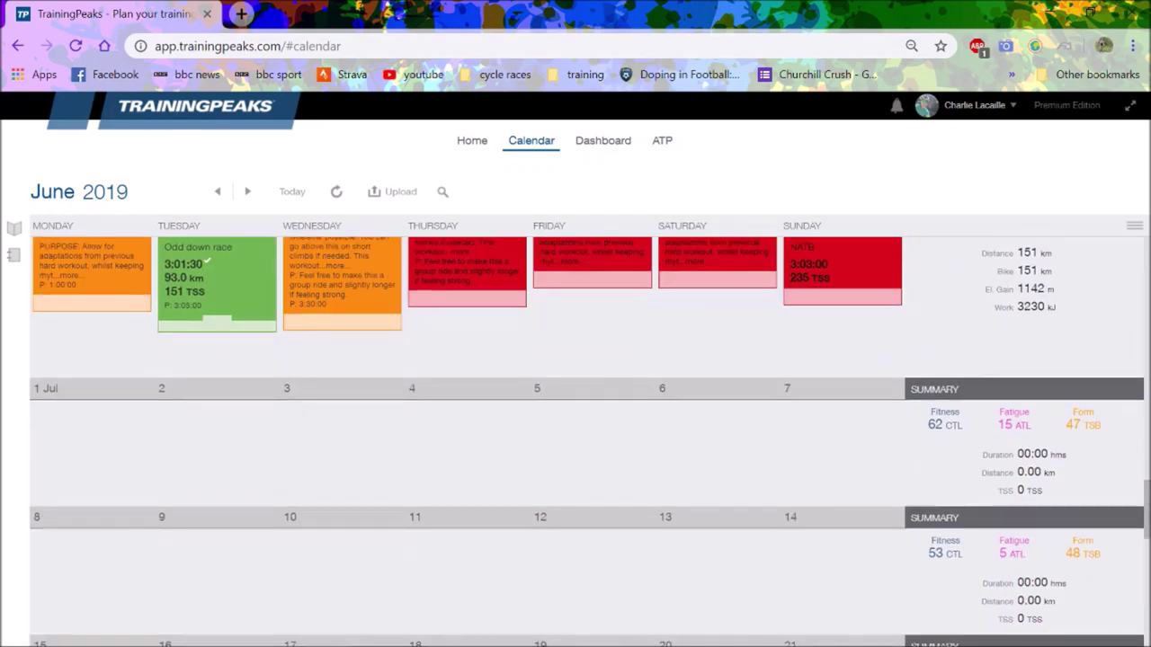
- Look through the calendar weeks from July to mid-September 2019
scroll(585, 432, down, 4)
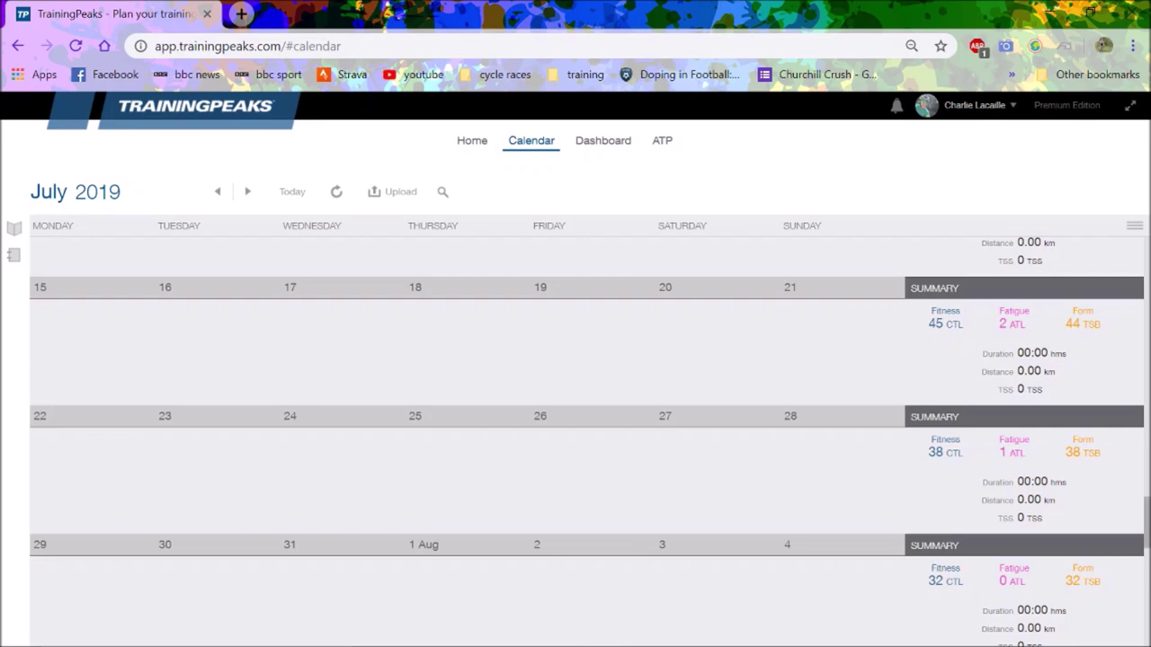
right_click(917, 345)
key(Escape)
scroll(589, 441, down, 4)
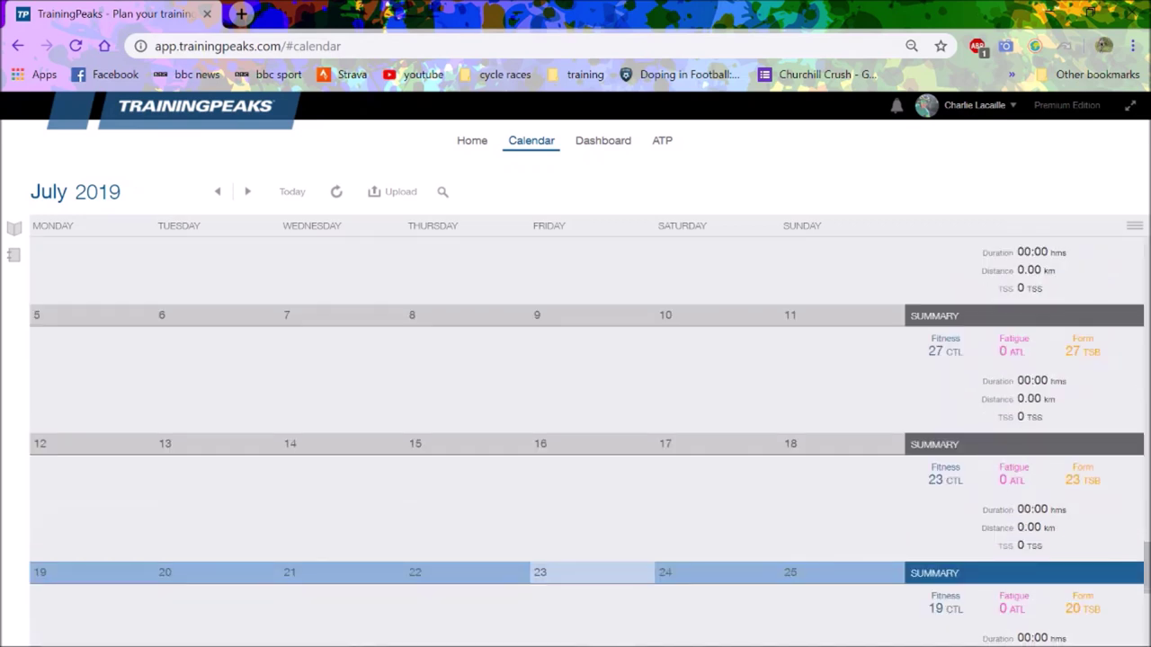
scroll(589, 441, down, 4)
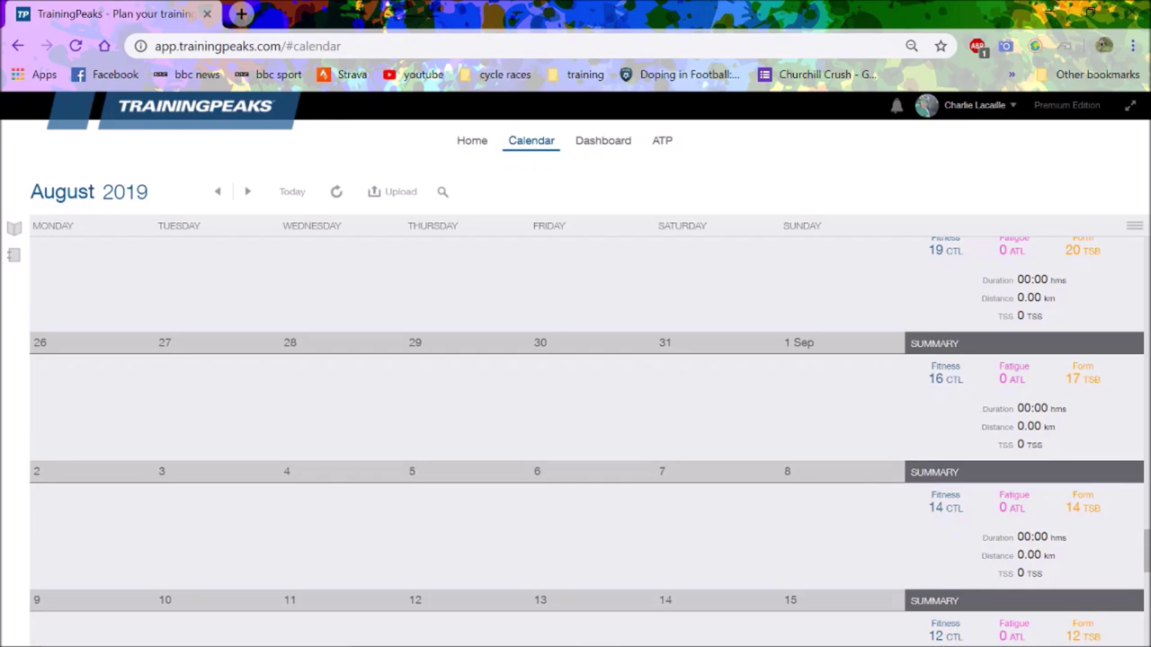
- Return to June 2019 and review the workouts and weekly summaries from 10 to 30 June
right_click(1148, 512)
click(1147, 553)
drag(1147, 553, 1148, 334)
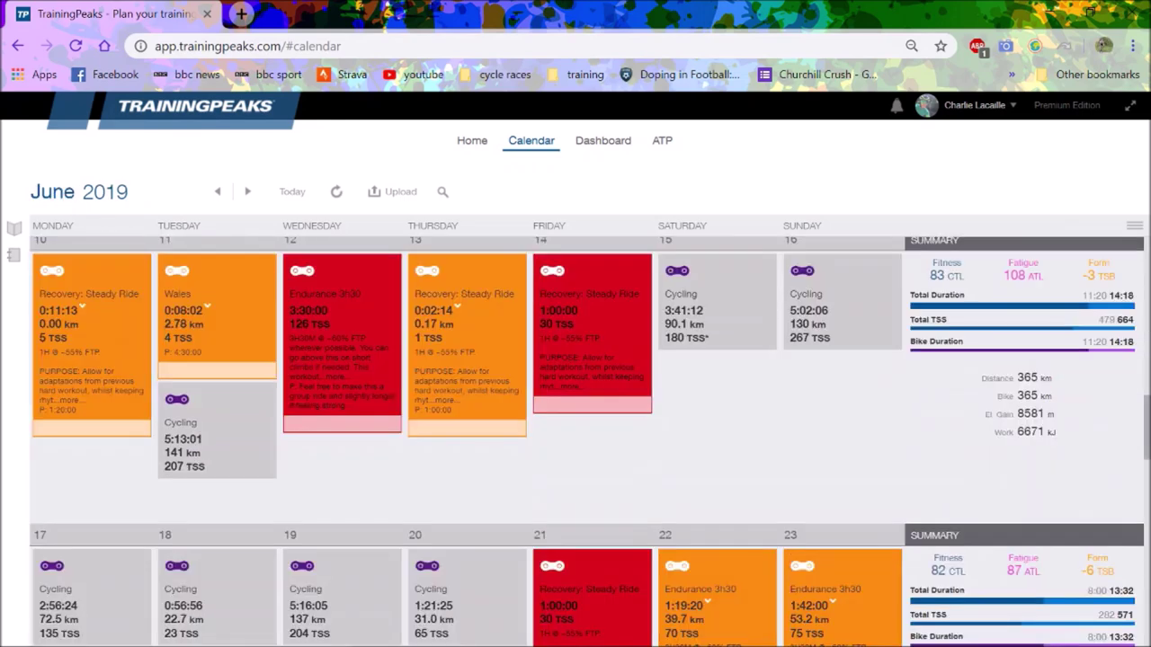
drag(1147, 430, 1144, 511)
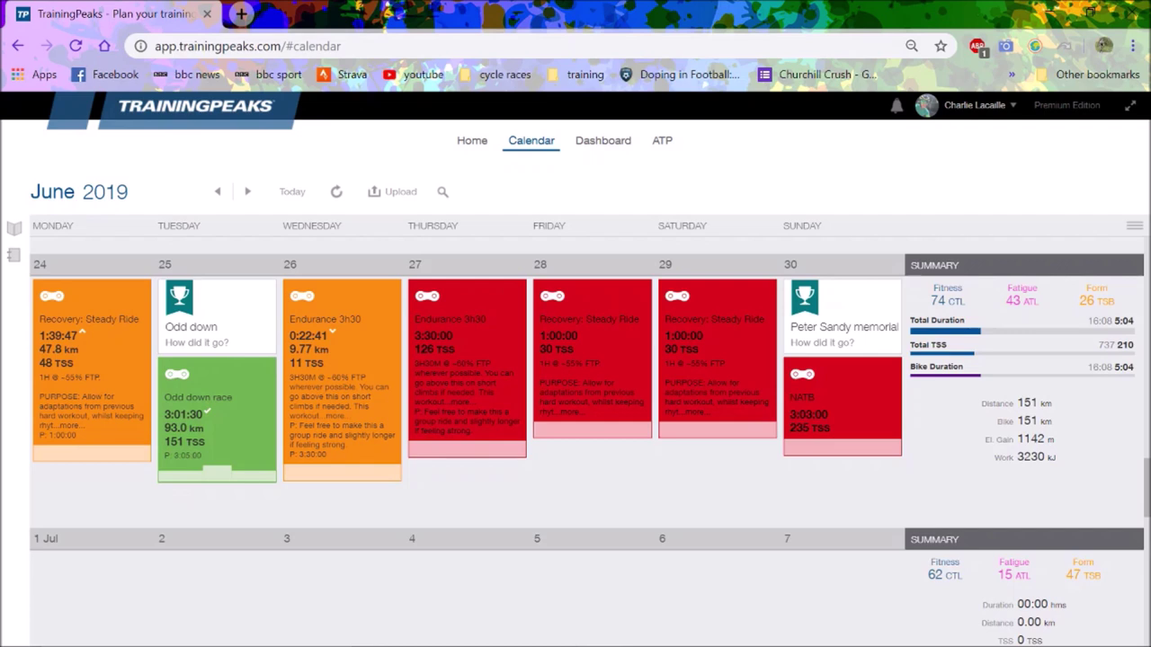
mouse_move(689, 630)
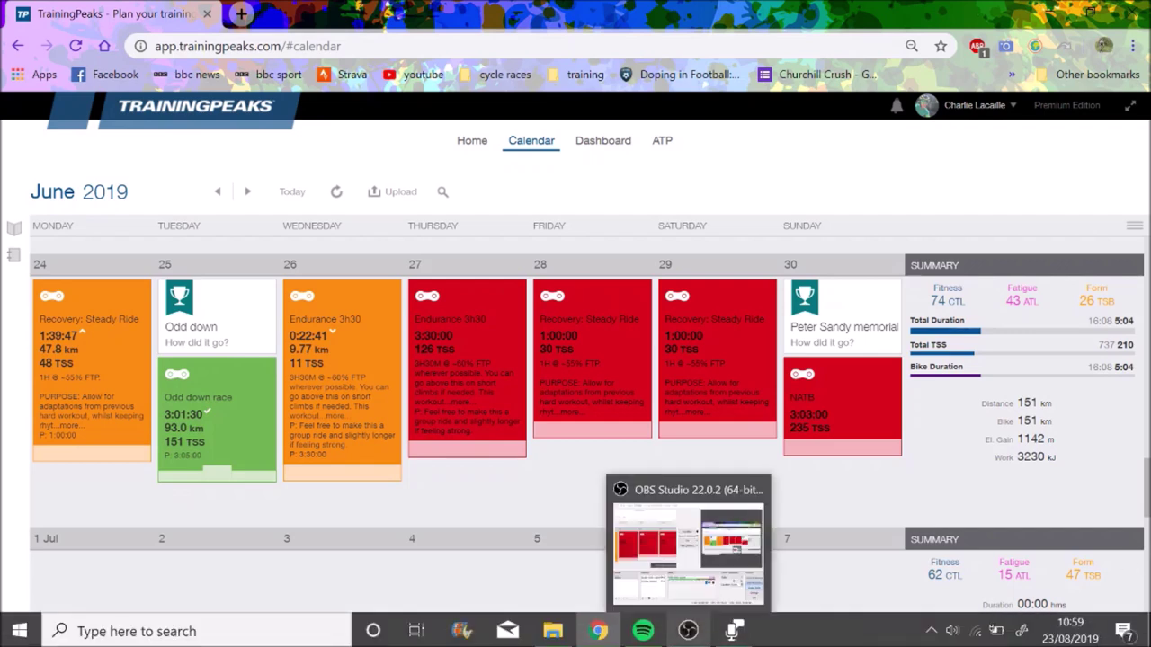